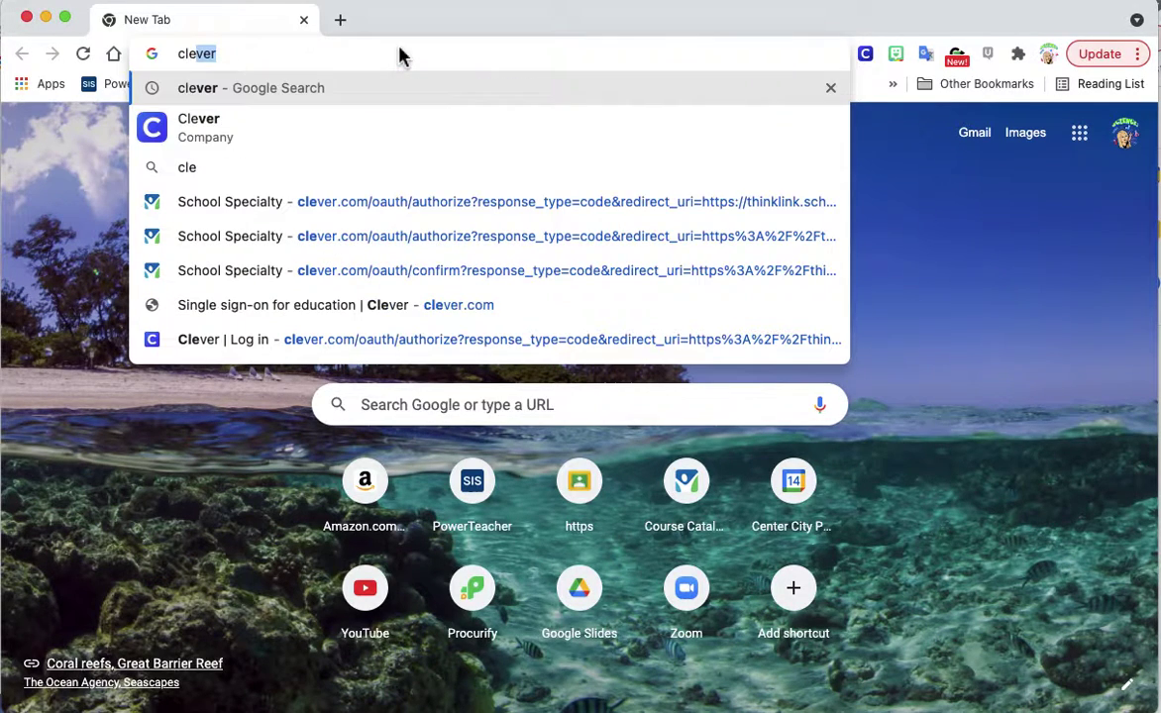
Go to clever.com, log in as Teacher or Staff and open the Family Engagement Data site
key("Return")
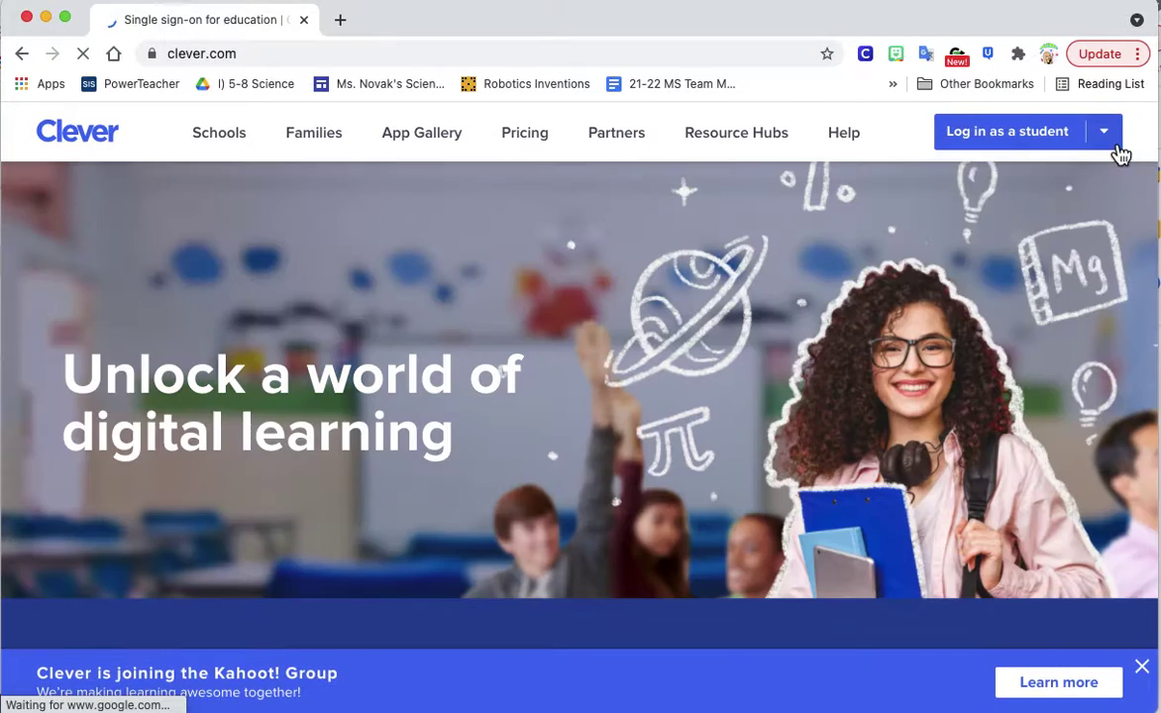
left_click(1117, 149)
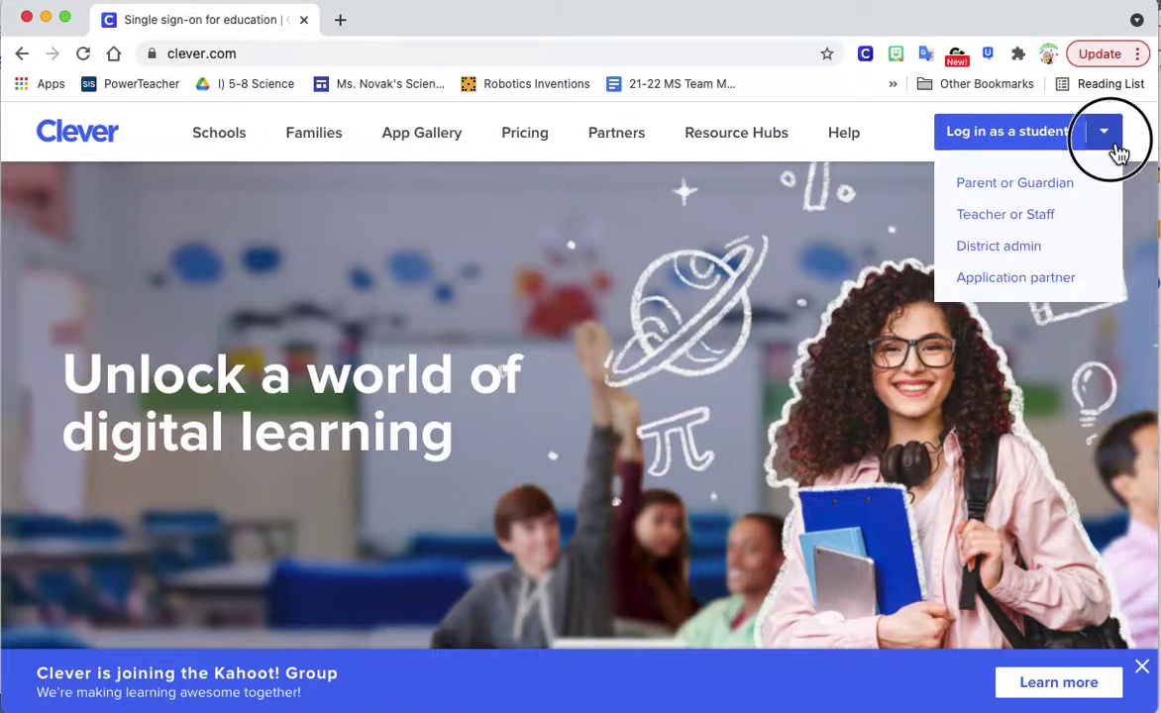
left_click(1030, 217)
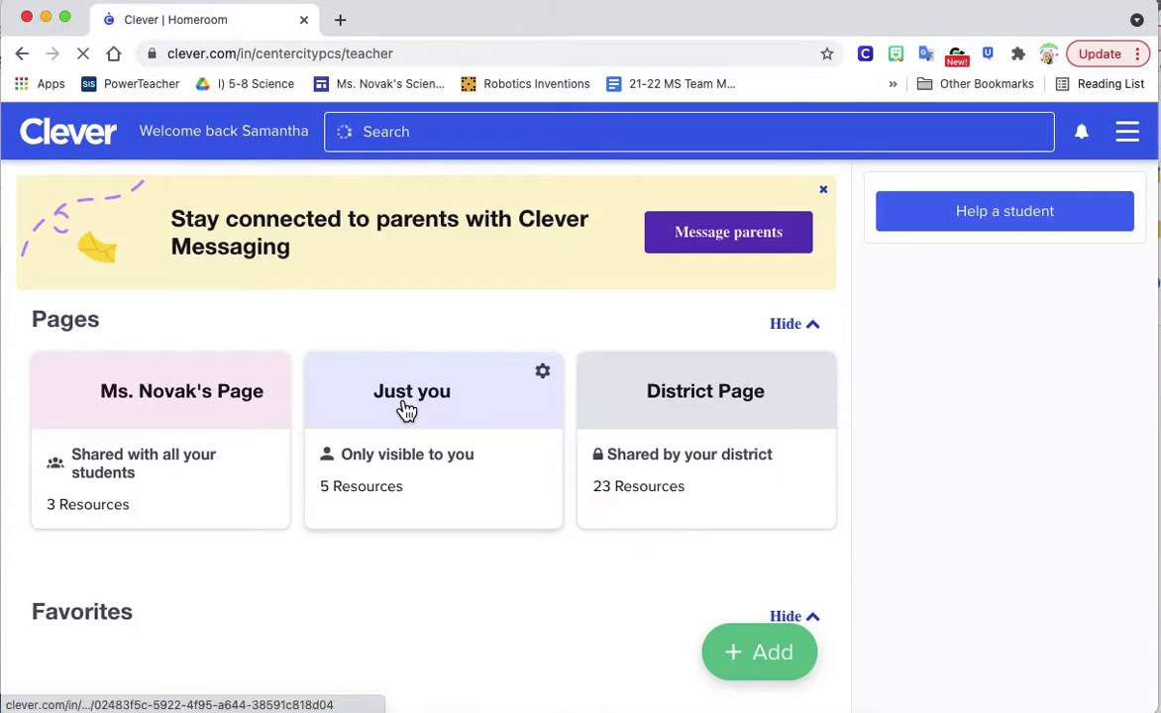
scroll(148, 475, "down", 4)
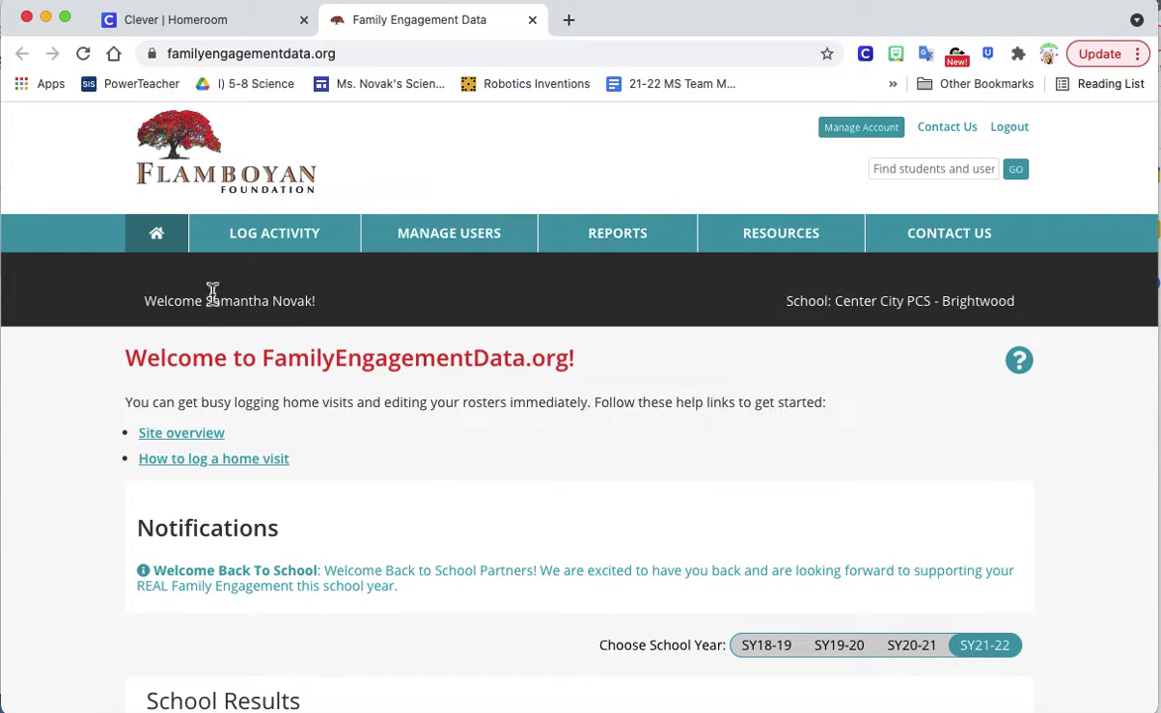
Look over the Family Engagement Data home page and open the Log Activity page
scroll(388, 548, "down", 3)
scroll(388, 548, "up", 3)
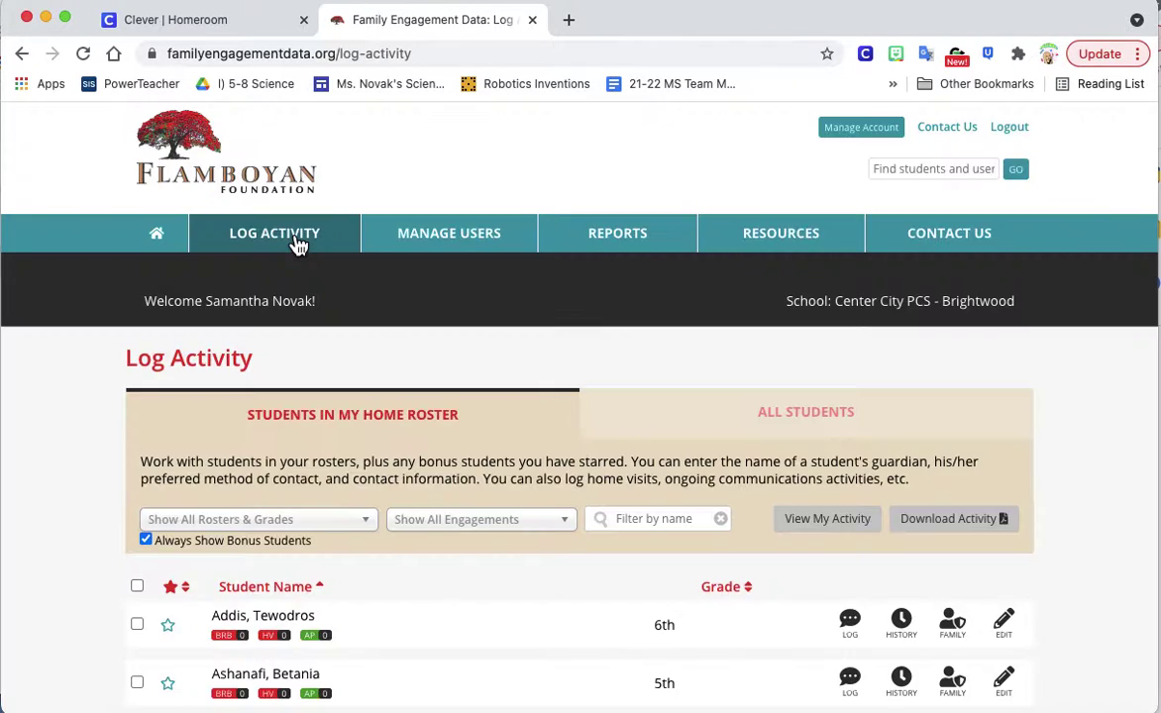
scroll(516, 330, "down", 1)
scroll(516, 330, "down", 3)
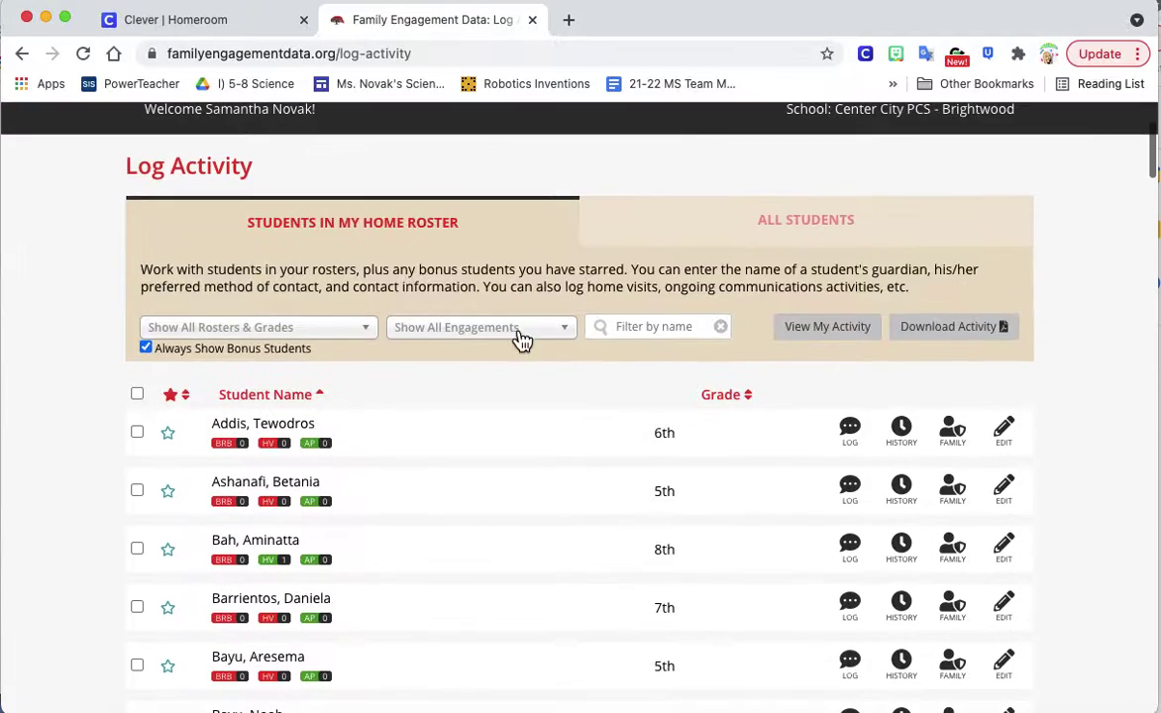
Examine the grade and roster filter choices and the list of all students, and return to the home roster
left_click(300, 328)
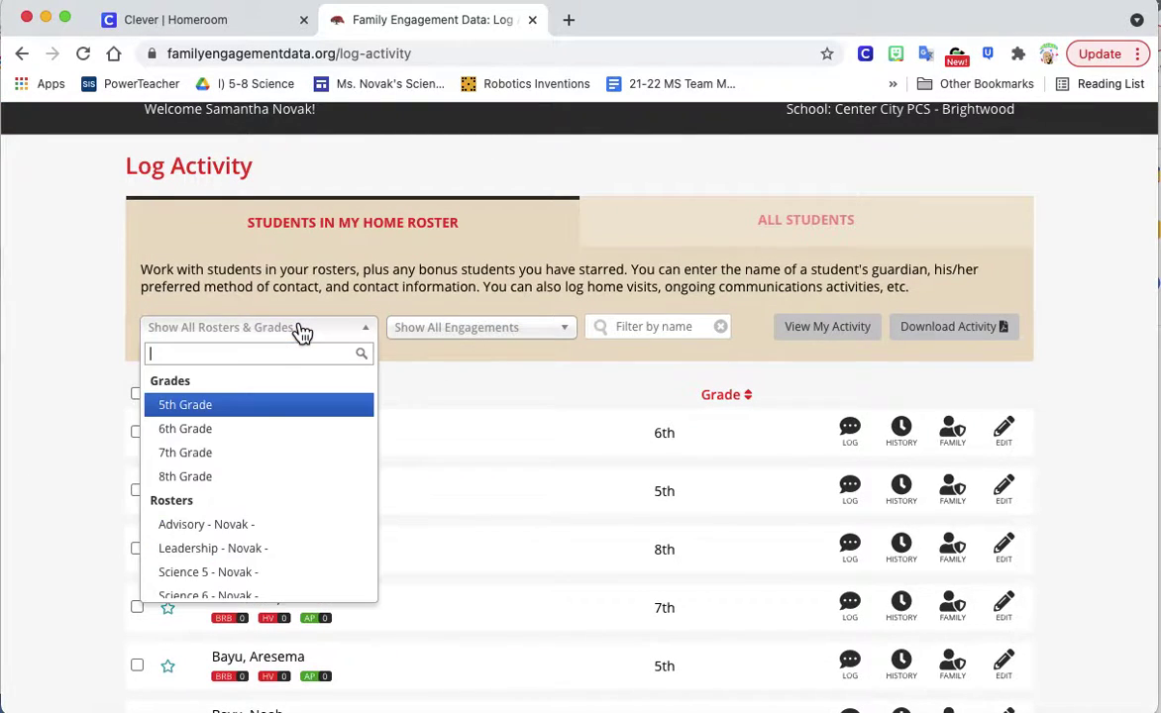
scroll(248, 469, "down", 2)
scroll(246, 469, "down", 1)
scroll(246, 470, "up", 3)
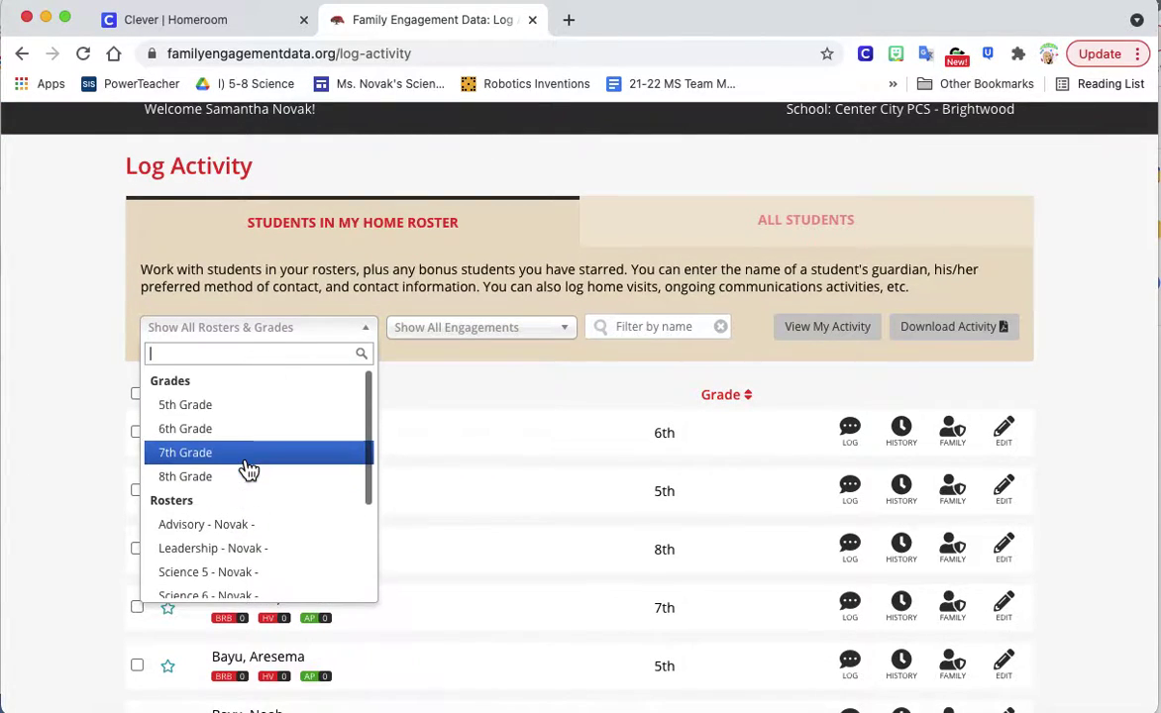
left_click(887, 223)
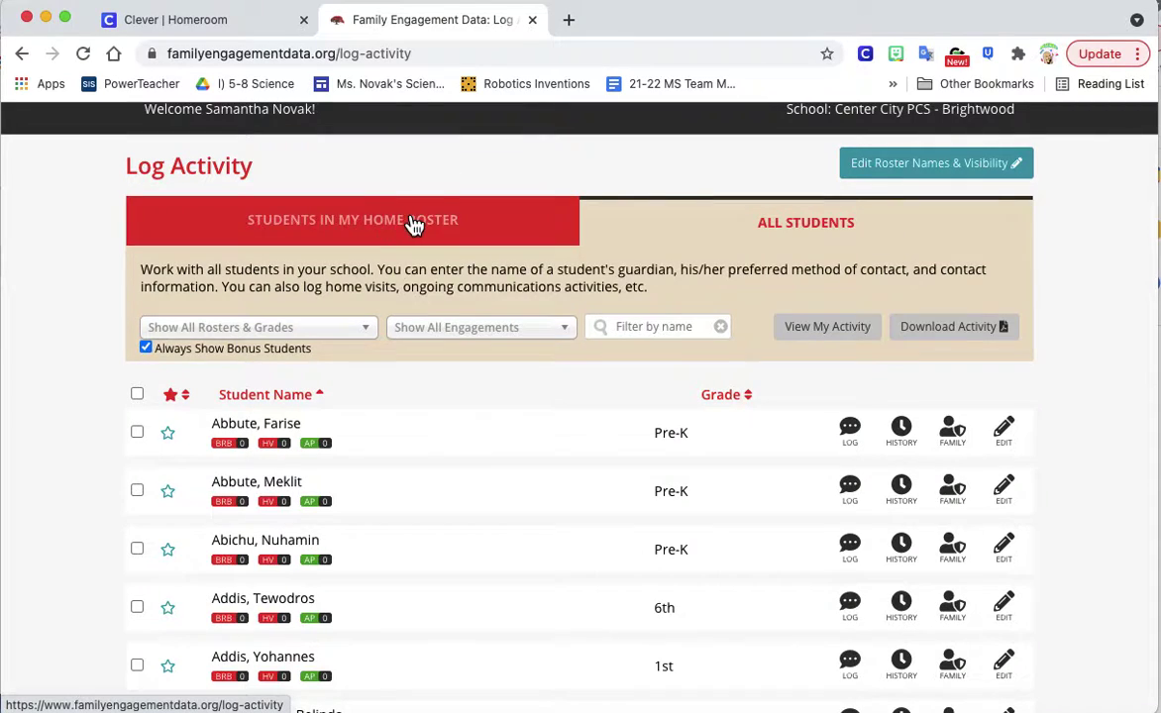
left_click(408, 224)
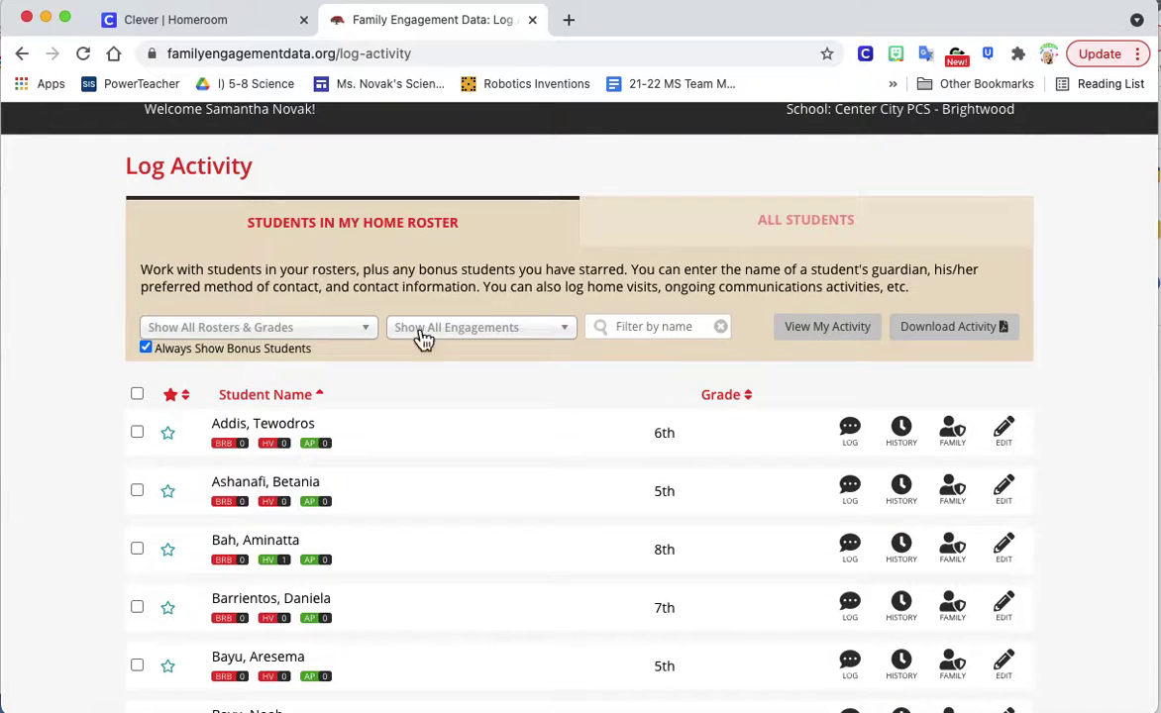
Look through the home roster's students and engagement badges, and filter the roster to 8th Grade
scroll(245, 532, "down", 2)
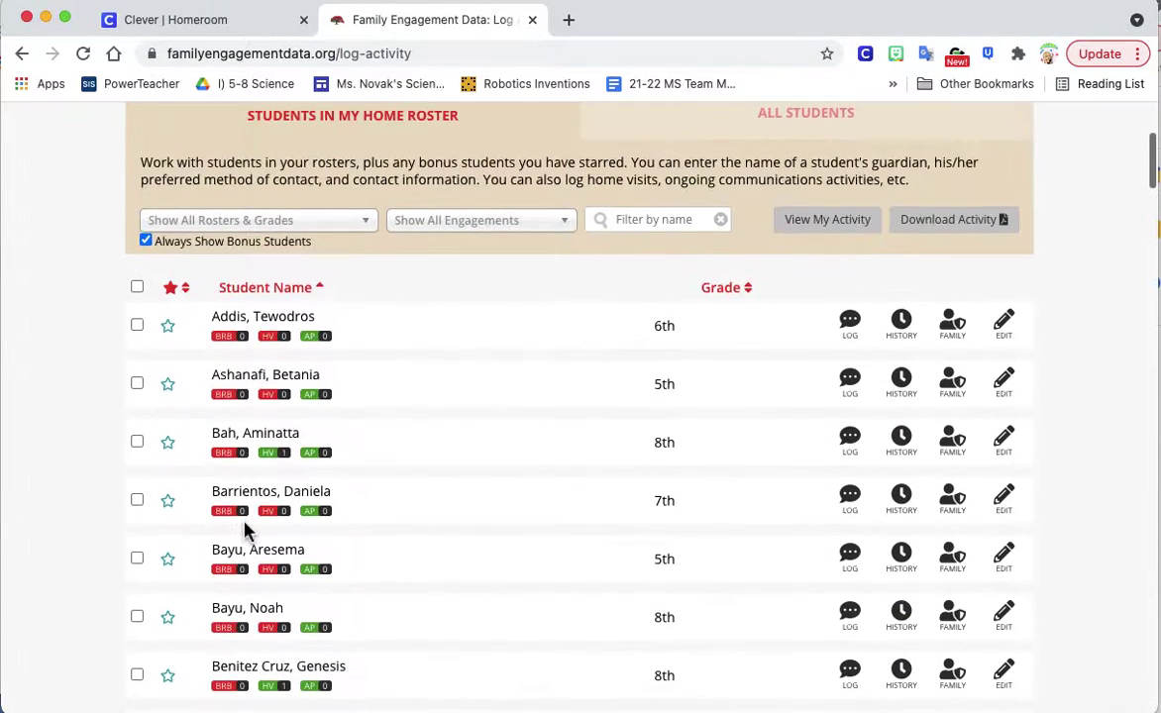
scroll(245, 532, "down", 2)
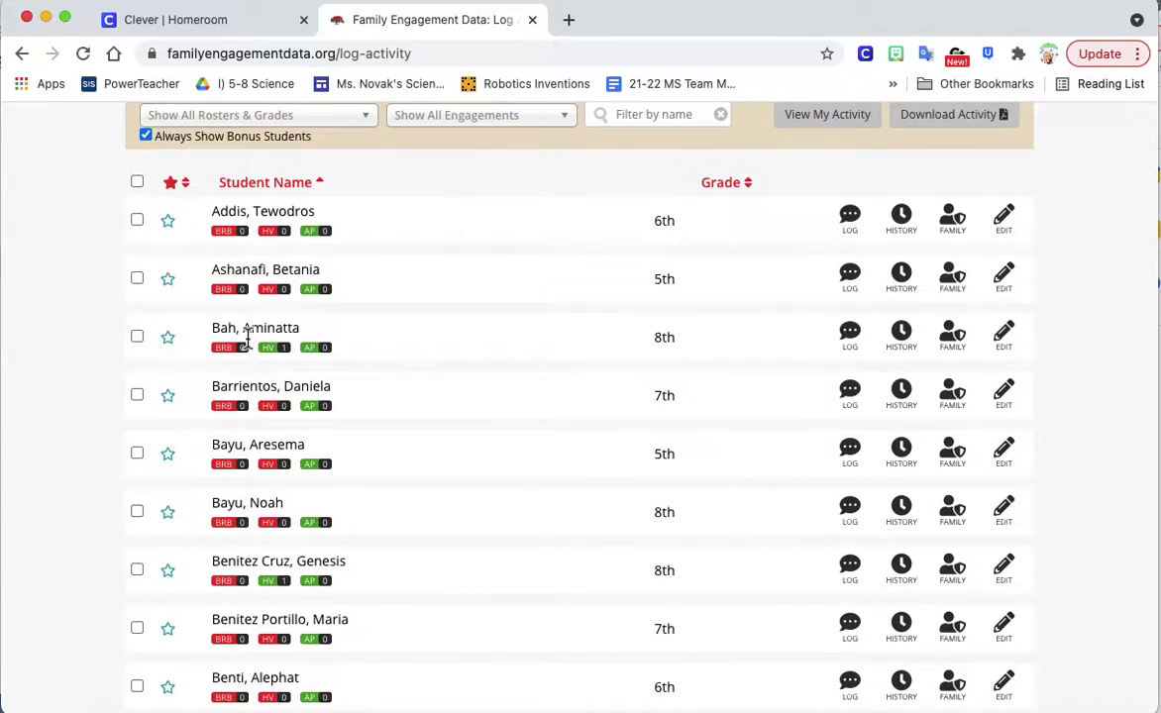
scroll(247, 339, "down", 13)
scroll(247, 343, "down", 3)
scroll(246, 343, "up", 20)
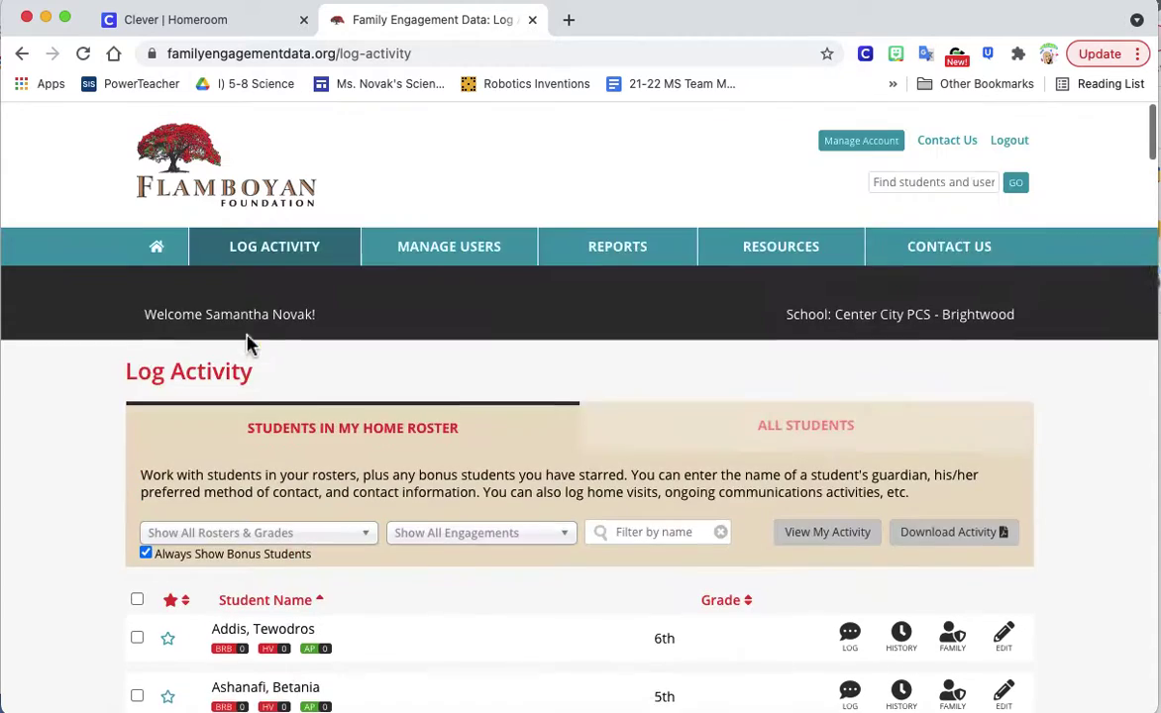
left_click(266, 523)
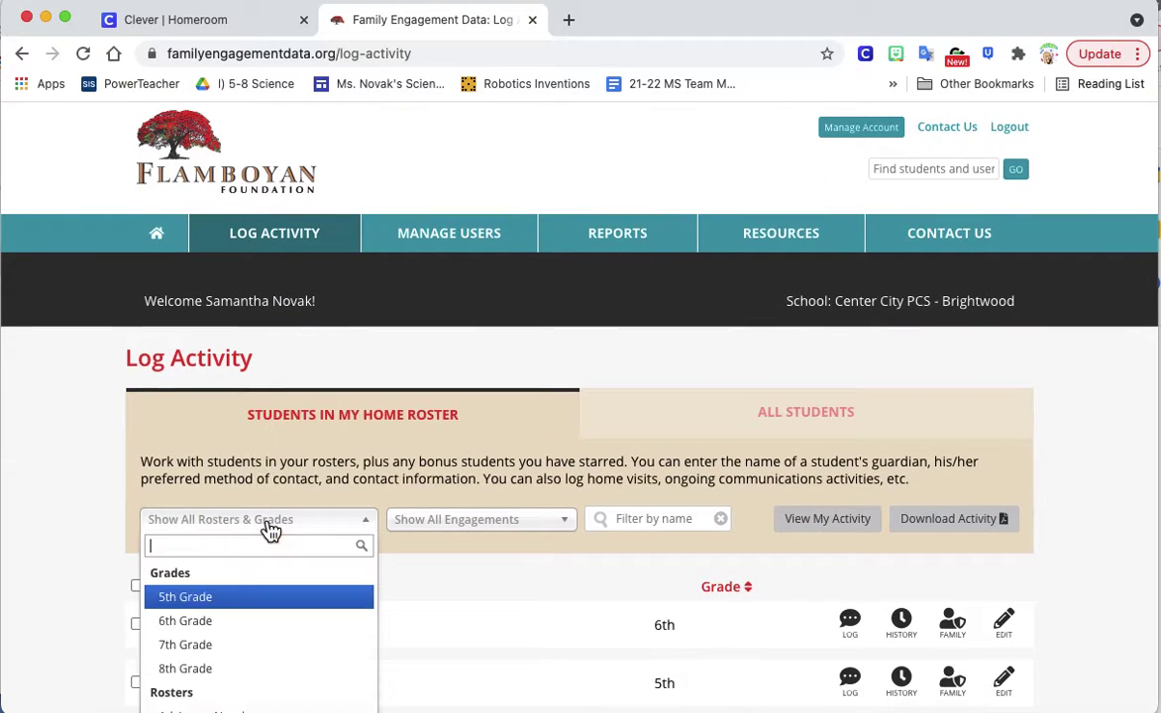
left_click(248, 672)
Select the third-to-last student in the 8th-grade list and start a home visit log for that student
scroll(330, 510, "down", 8)
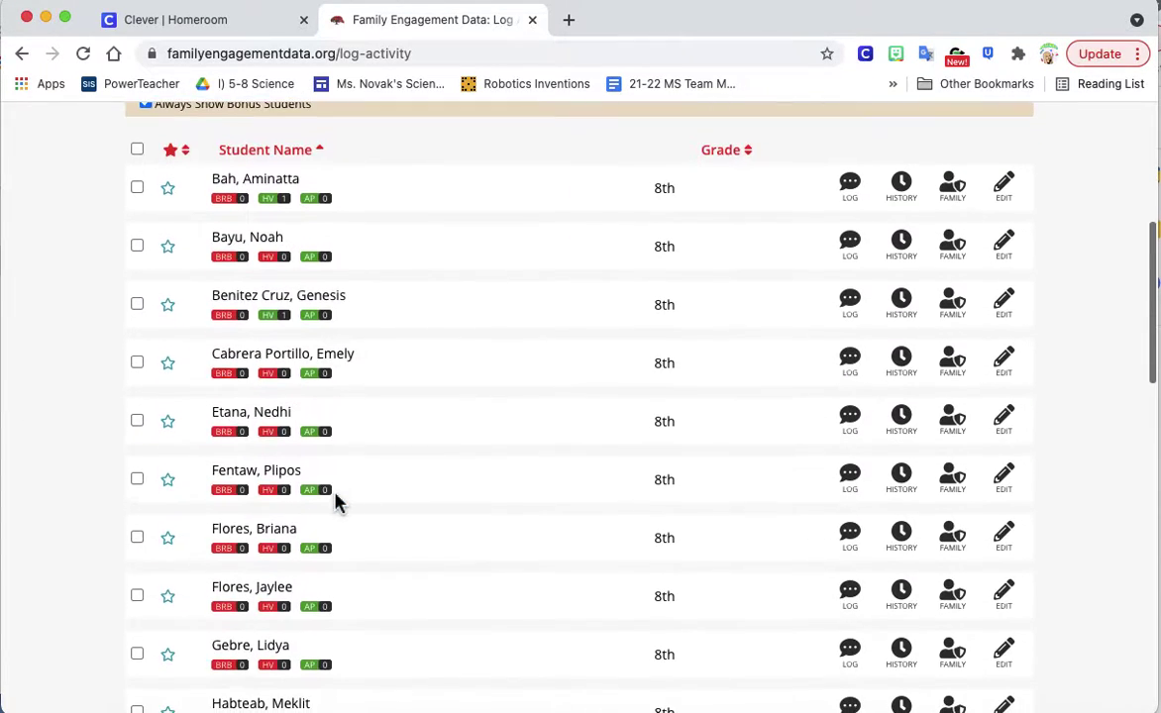
scroll(335, 502, "down", 15)
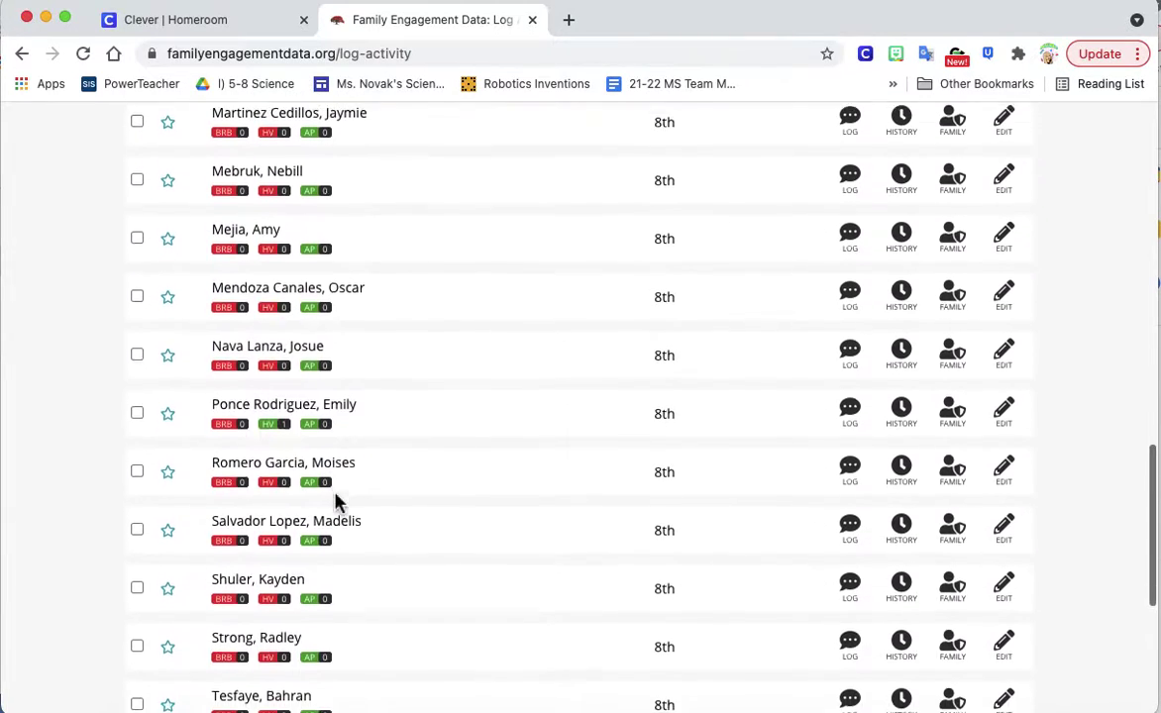
scroll(335, 502, "down", 4)
left_click(138, 415)
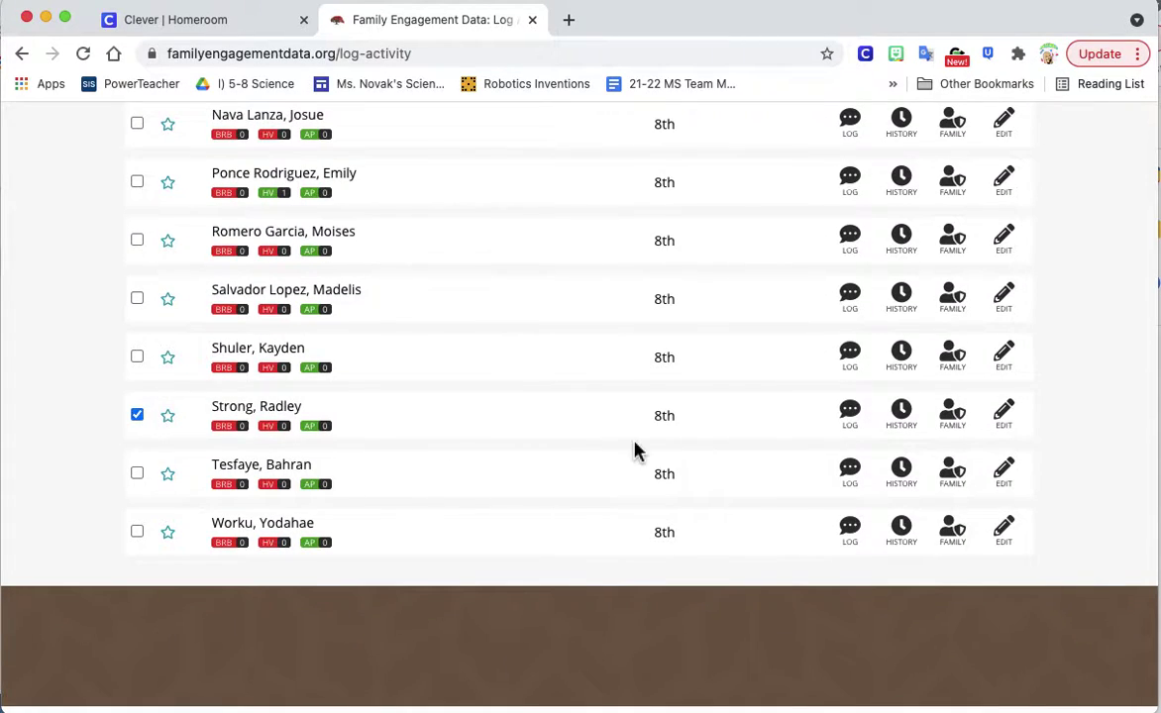
left_click(850, 416)
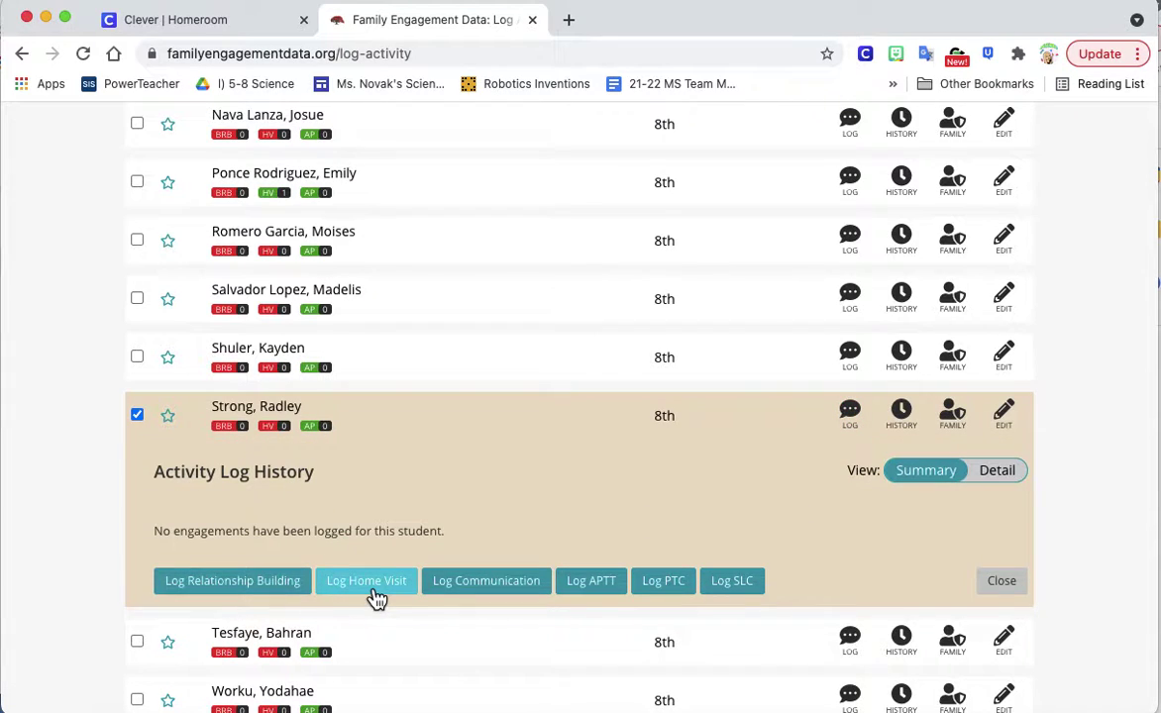
left_click(377, 585)
Fill in the home visit with activity date 2021-09-10, location Community and the first listed colleague as Teacher #2
left_click(453, 356)
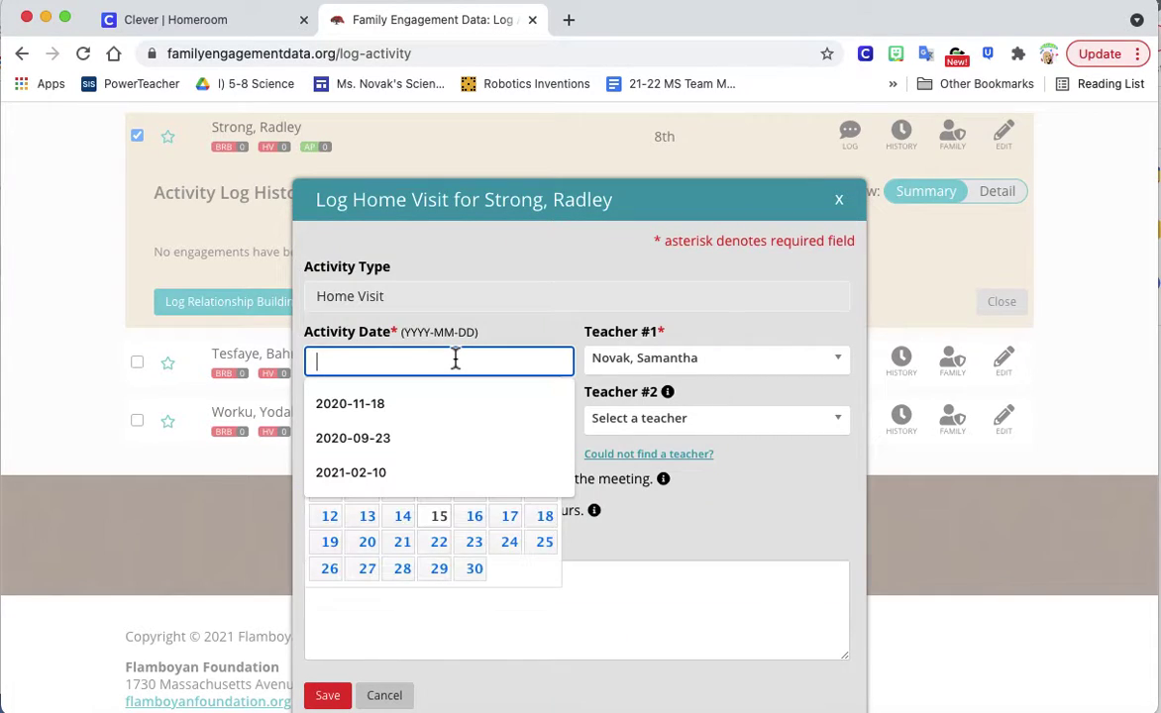
left_click(543, 592)
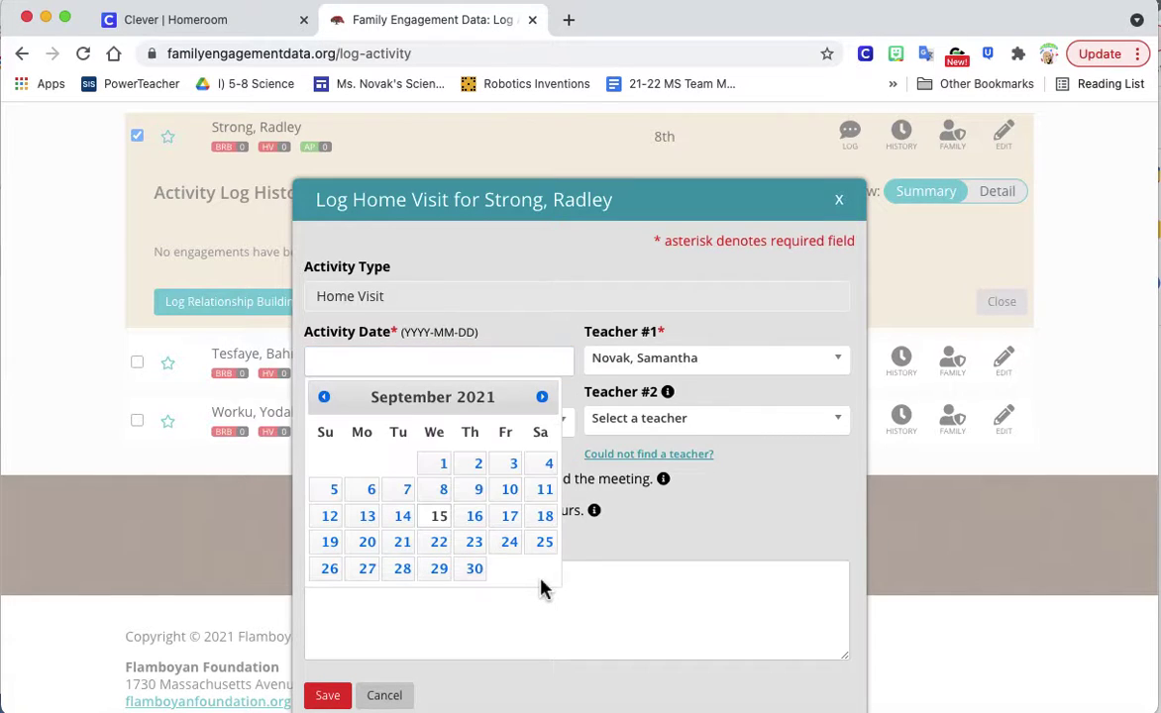
left_click(509, 489)
left_click(430, 424)
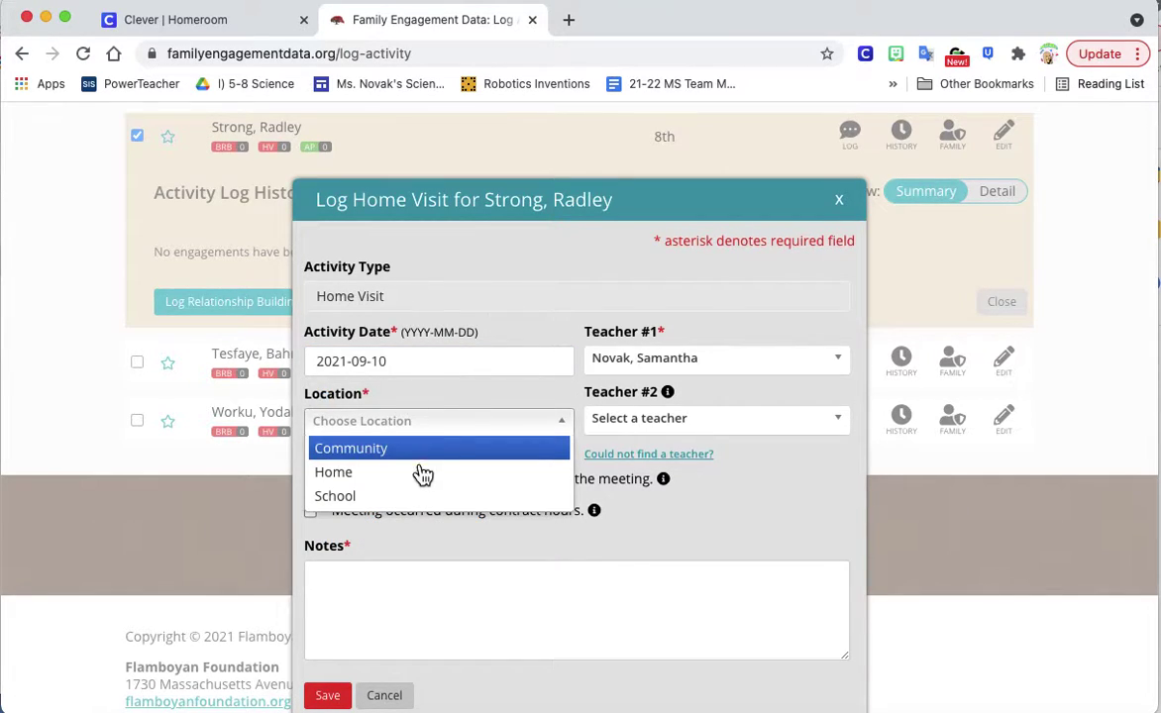
left_click(422, 454)
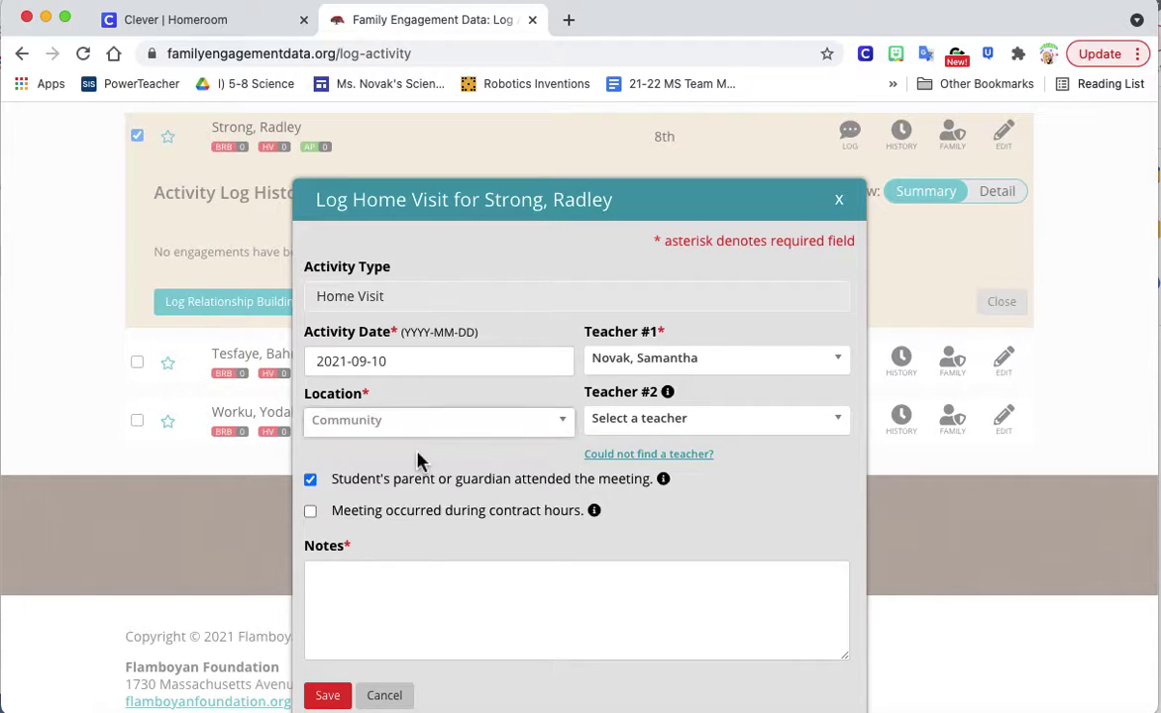
left_click(669, 429)
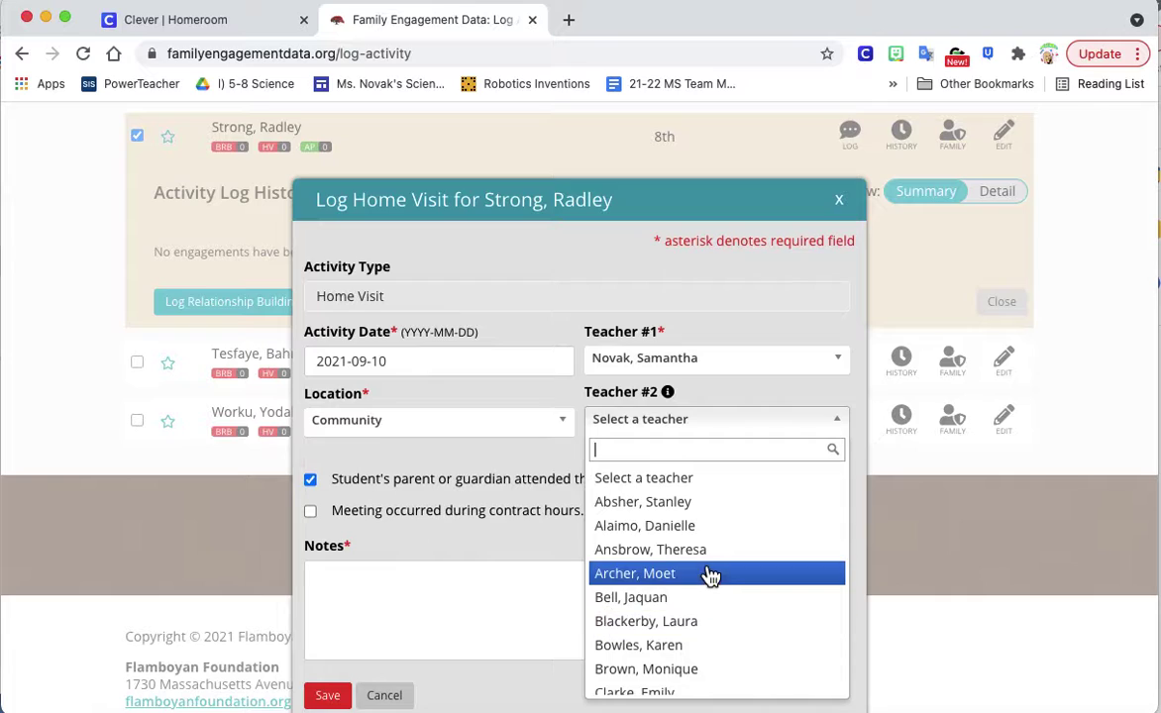
left_click(720, 502)
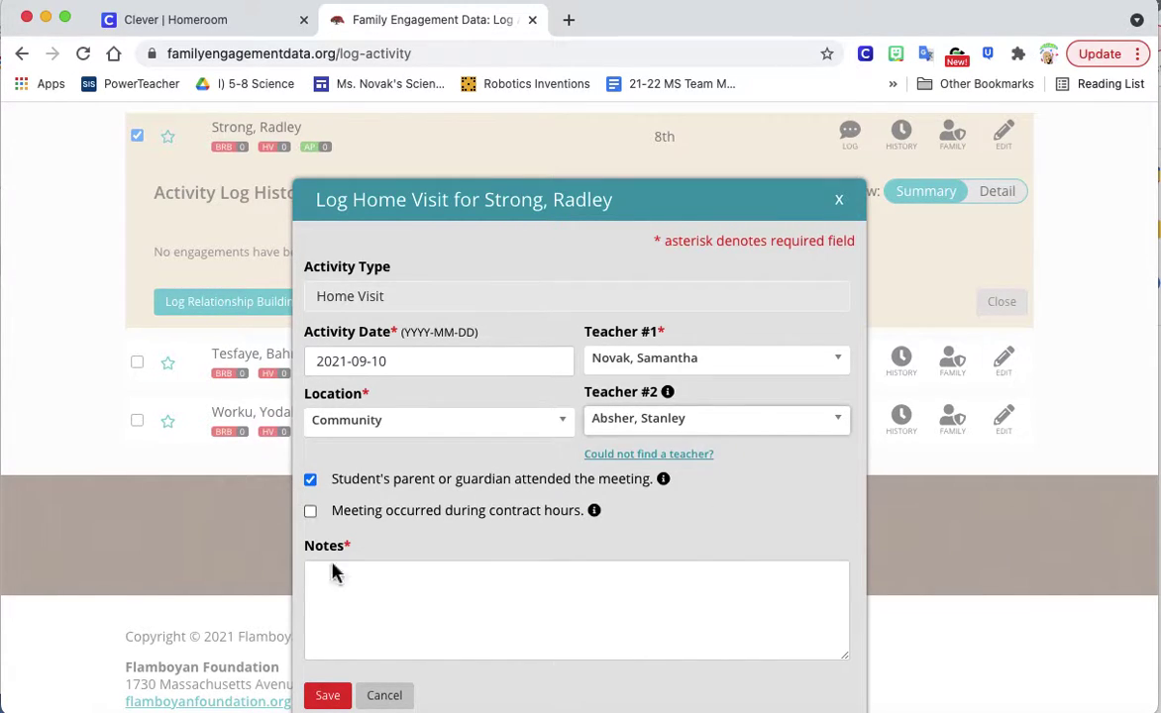
Enter notes on the year's hopes and dreams, attending high school, playing basketball and working on writing, and save the home visit
left_click(376, 645)
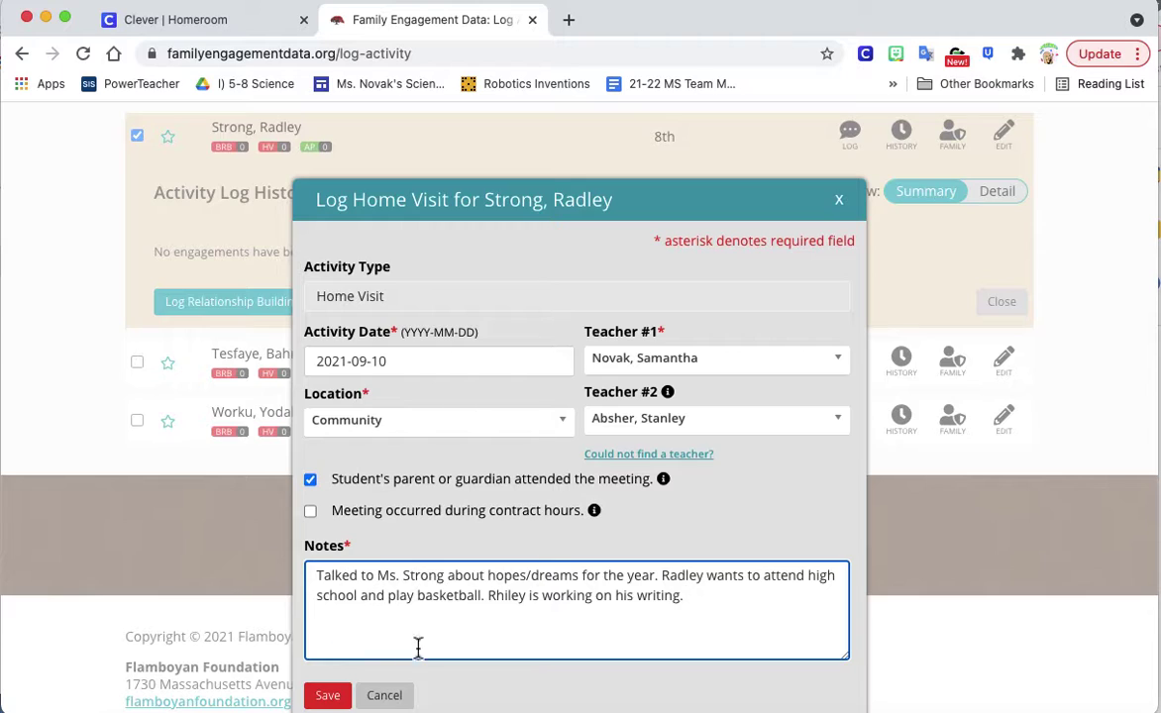
scroll(471, 634, "down", 2)
triple_click(495, 543)
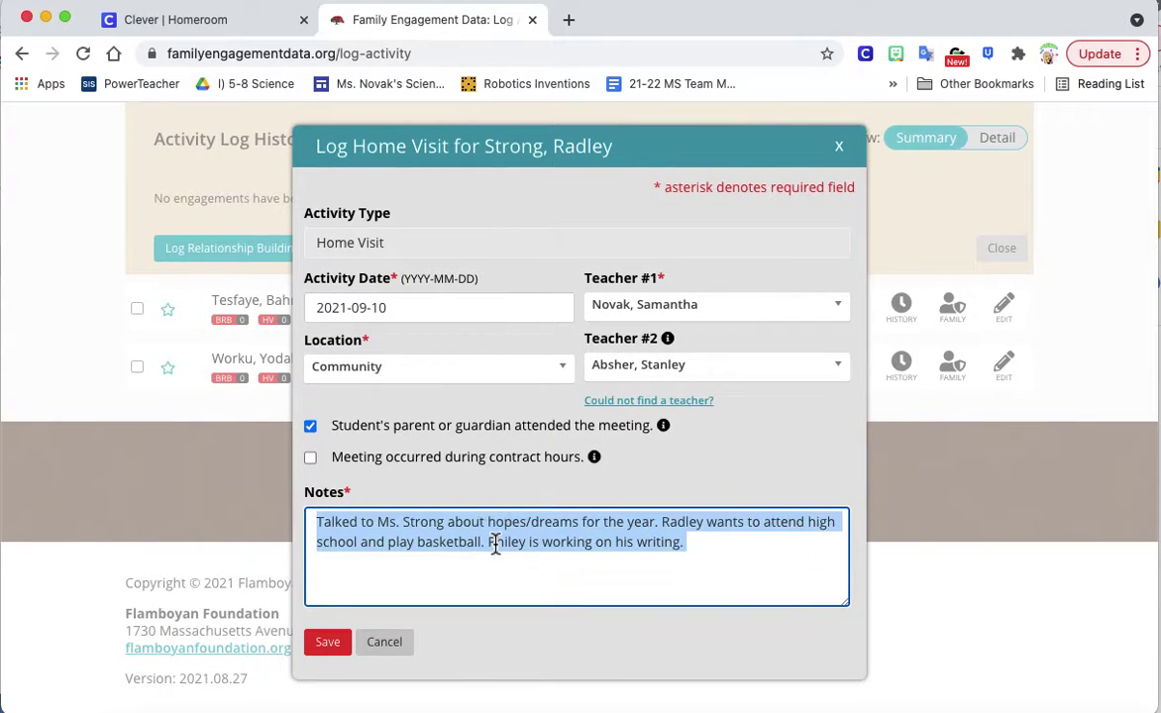
left_click(334, 654)
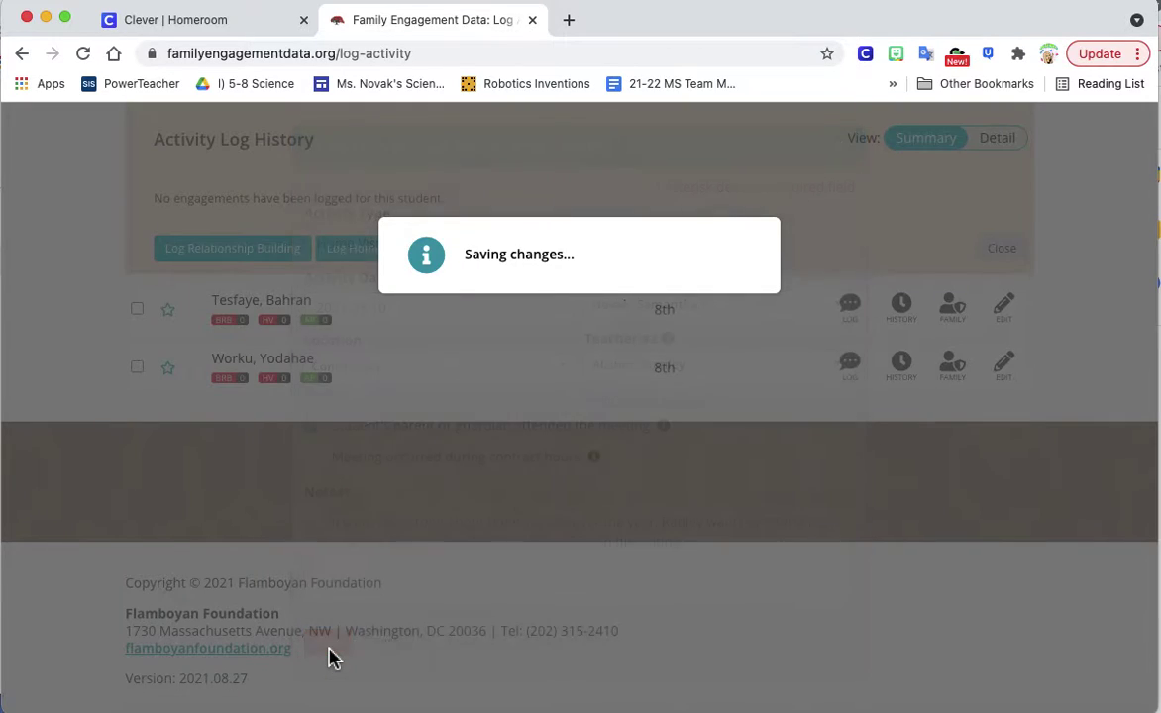
Switch the activity log to all students, filter it to Pre-K and look through that grade's list
scroll(498, 424, "up", 5)
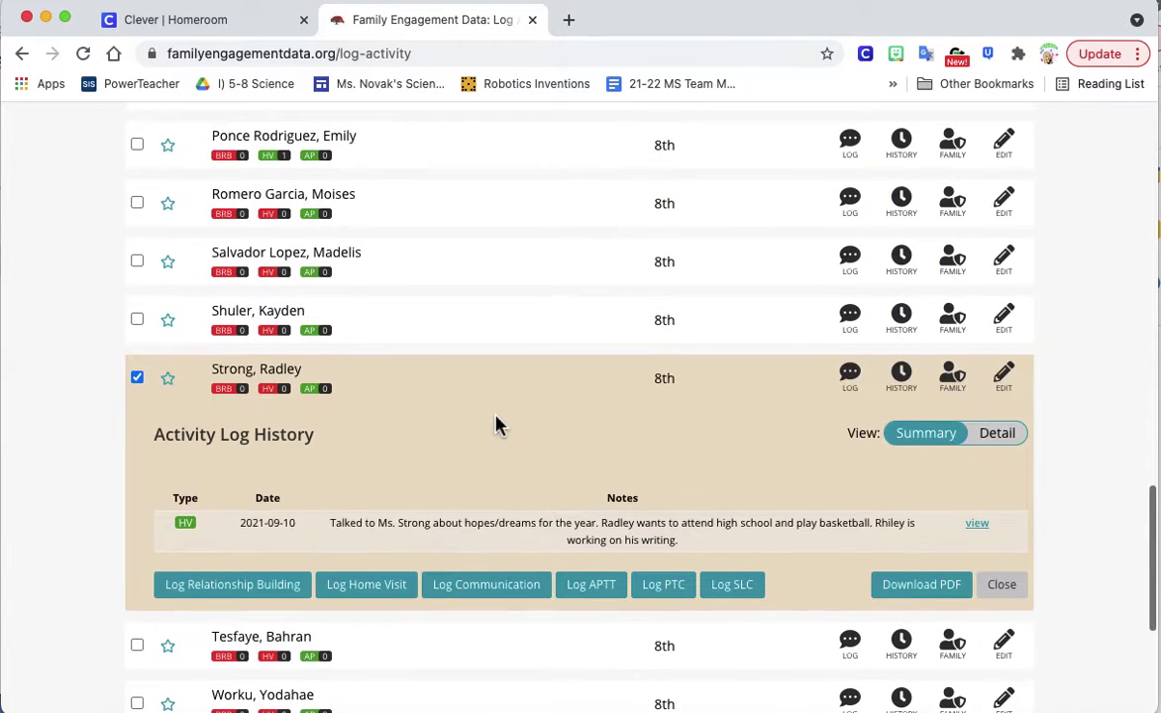
scroll(483, 513, "up", 7)
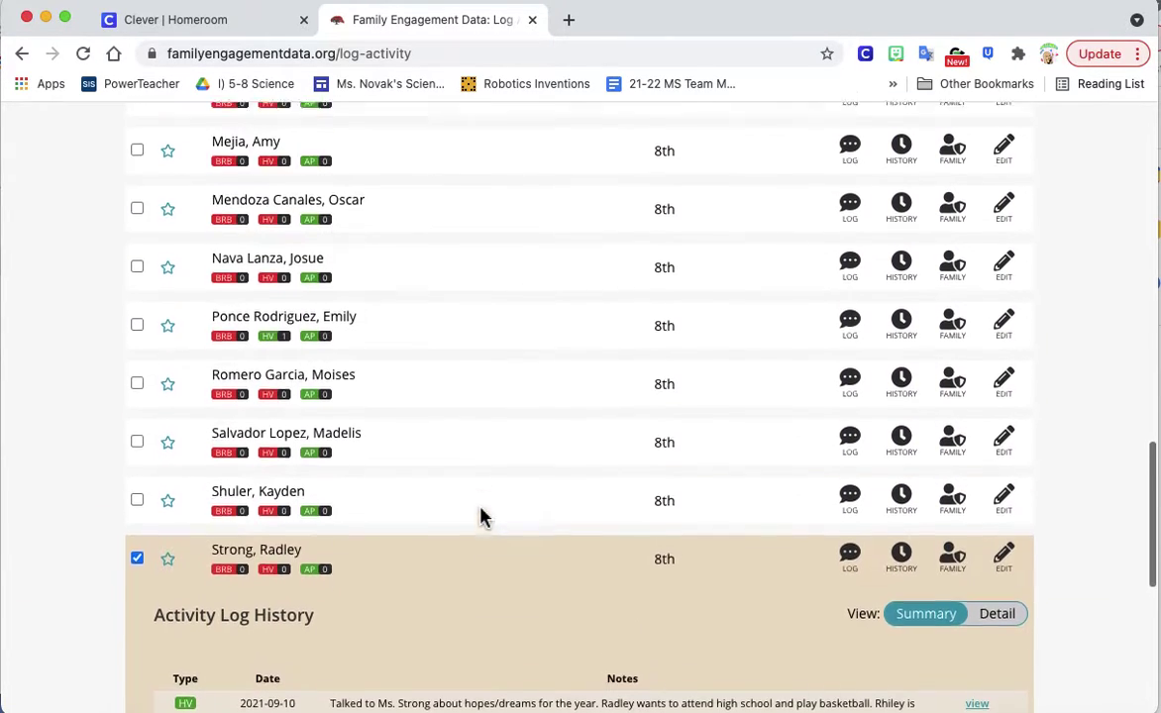
scroll(483, 516, "up", 11)
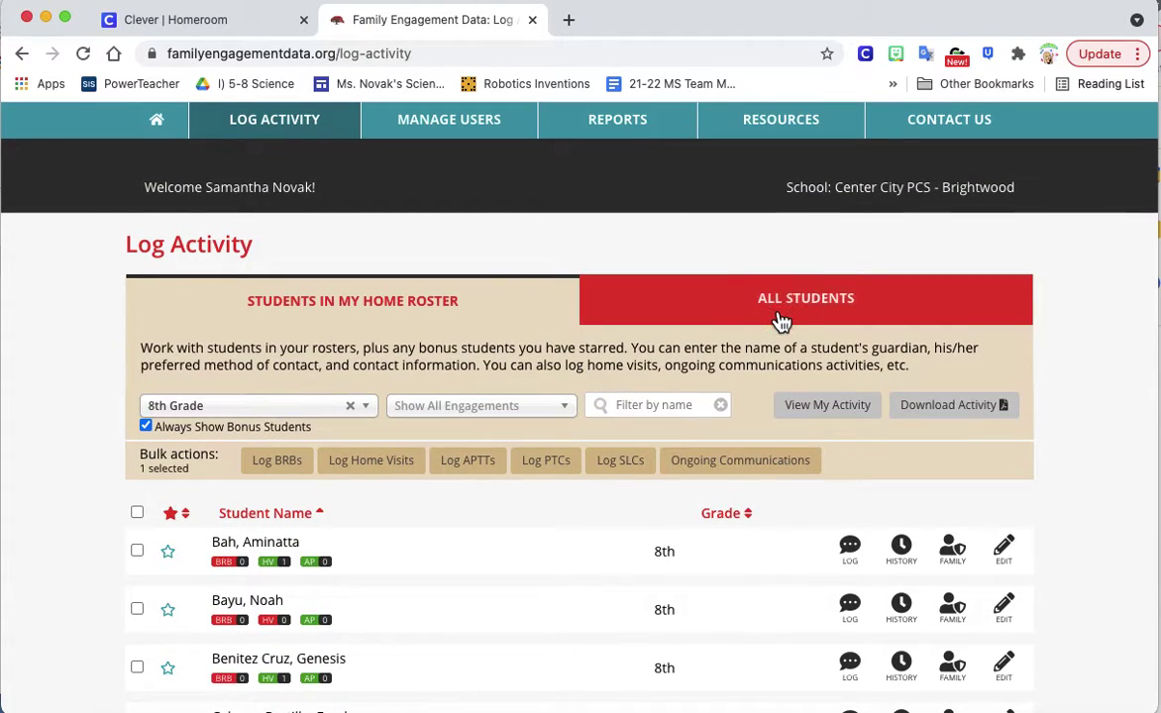
left_click(830, 310)
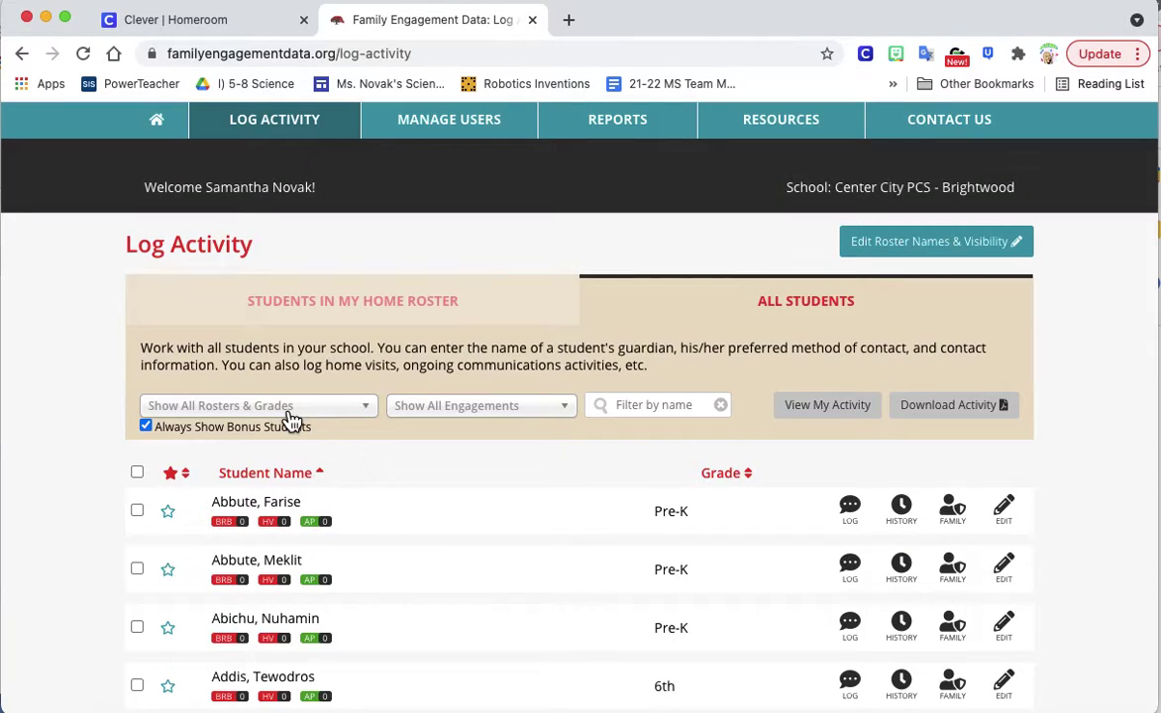
left_click(286, 409)
scroll(263, 517, "down", 1)
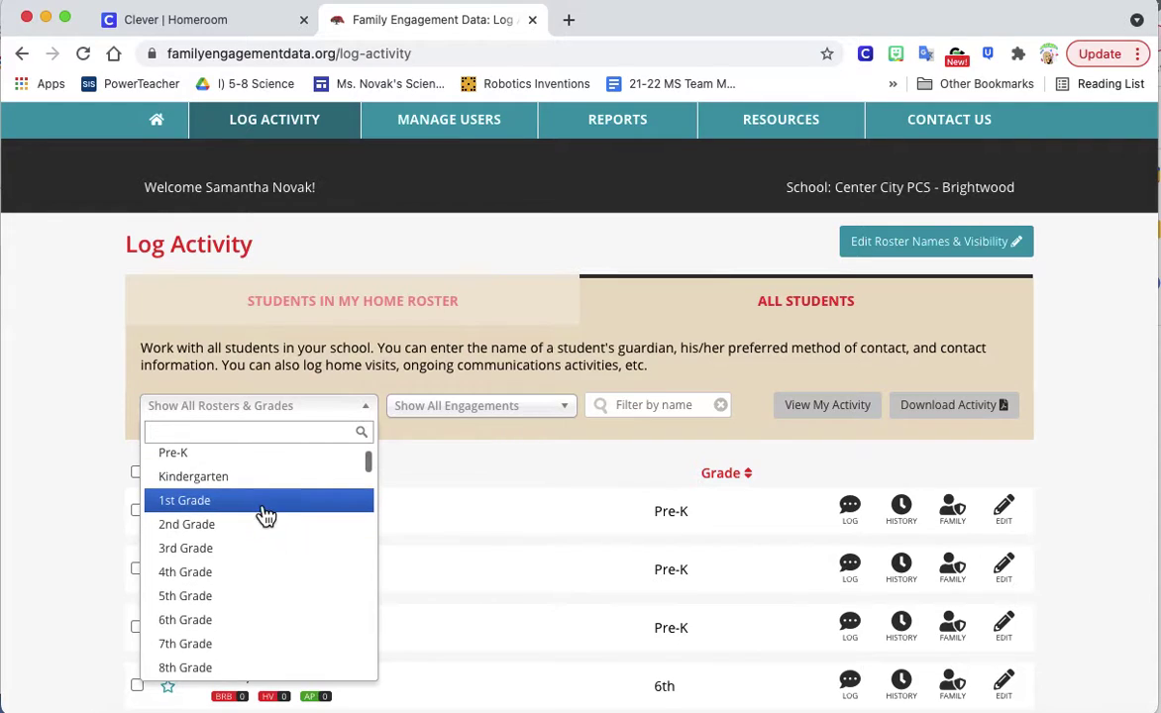
left_click(250, 469)
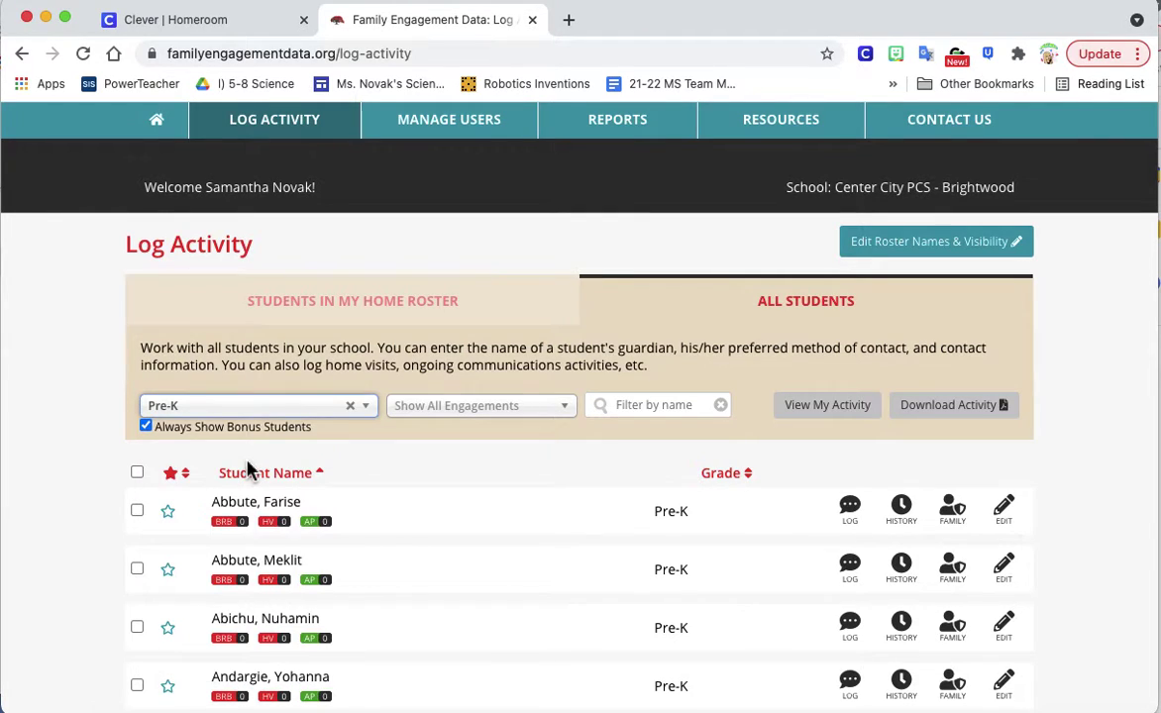
scroll(417, 398, "down", 8)
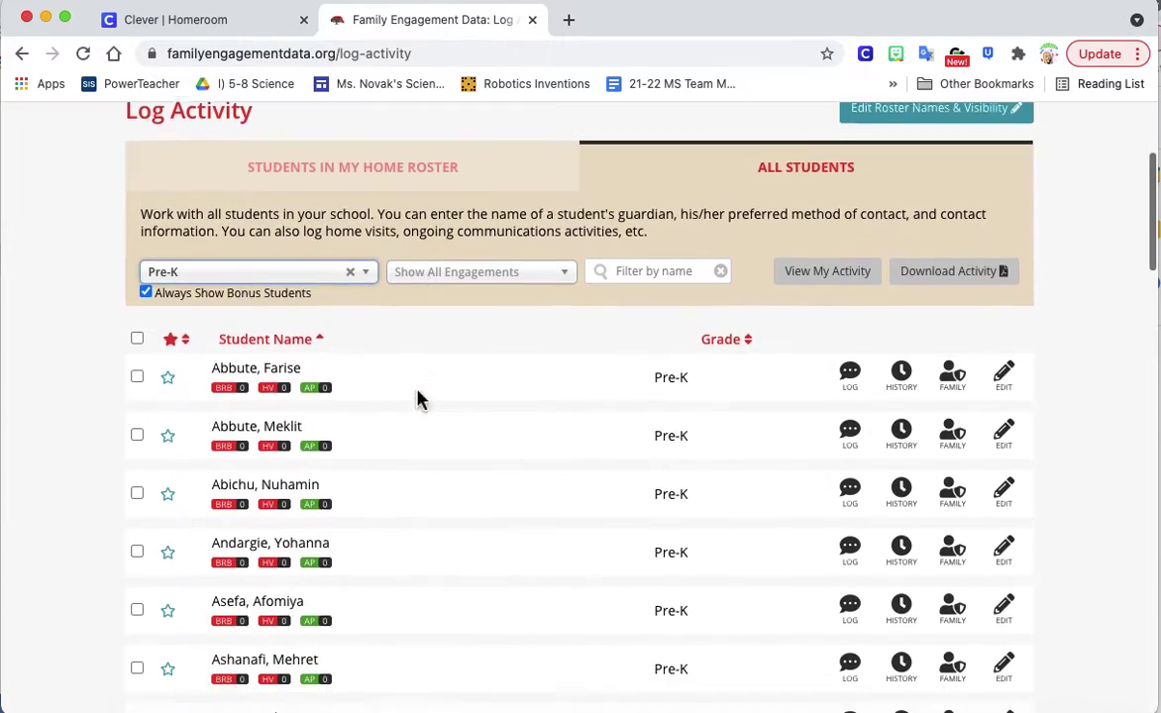
scroll(333, 520, "down", 10)
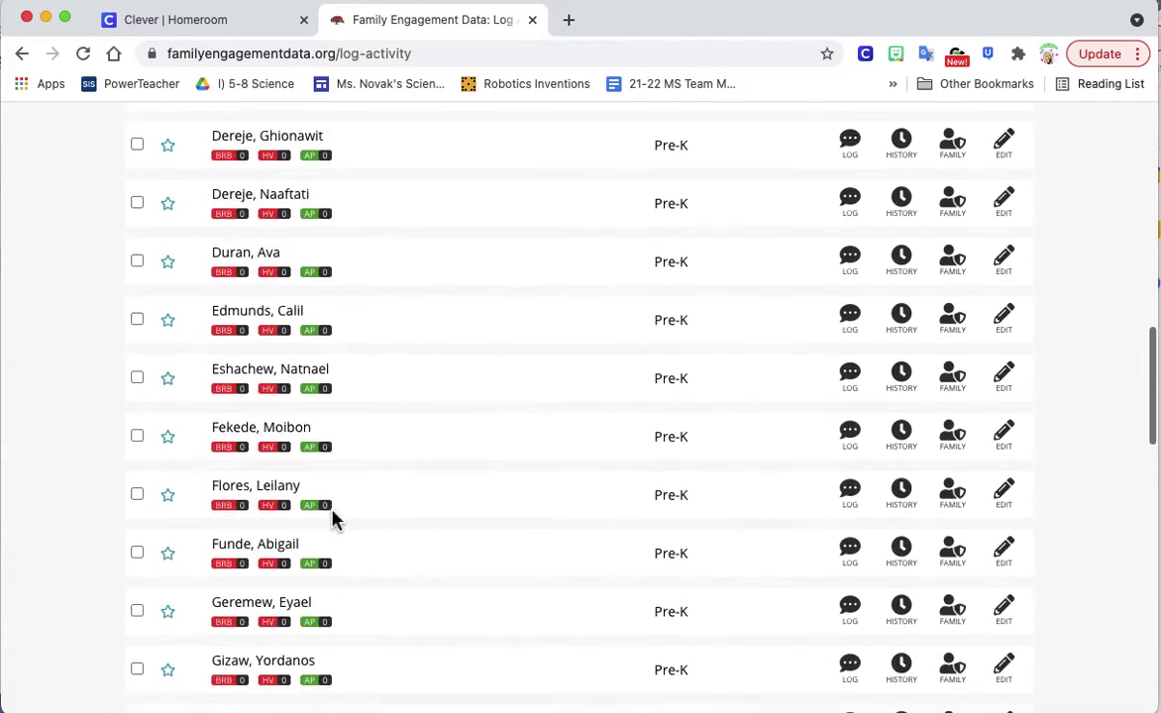
Select the fourth-to-last student in the Pre-K list and start a home visit log for that student
scroll(332, 520, "down", 3)
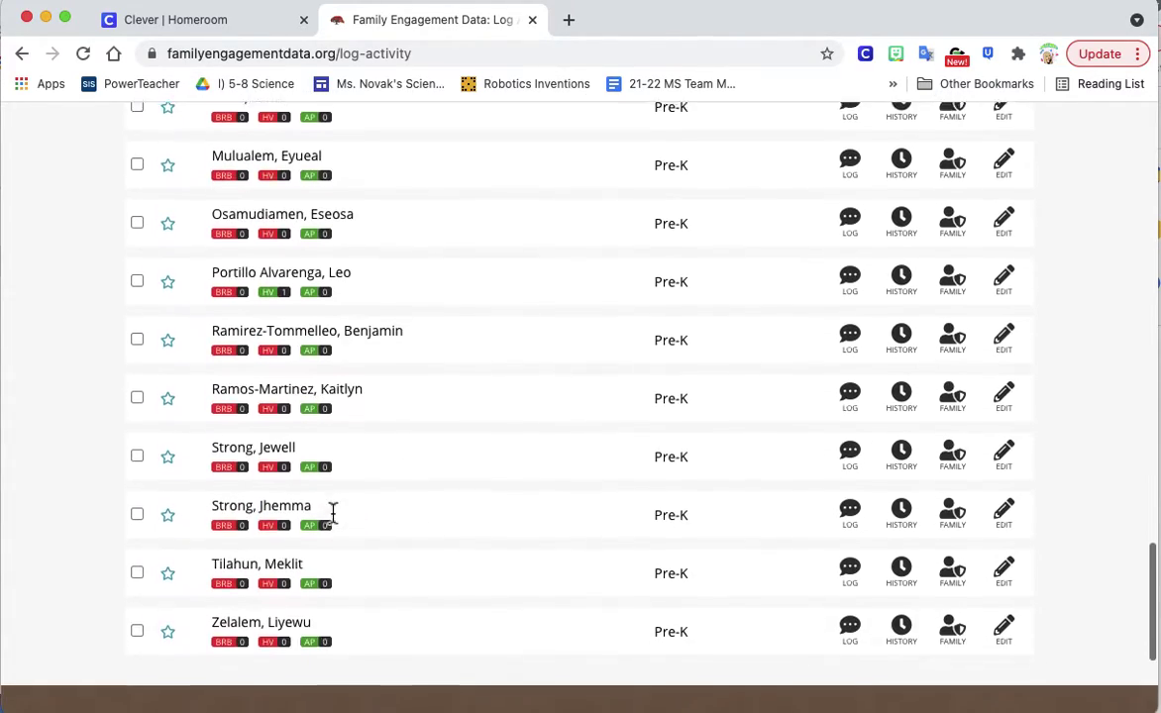
left_click(137, 385)
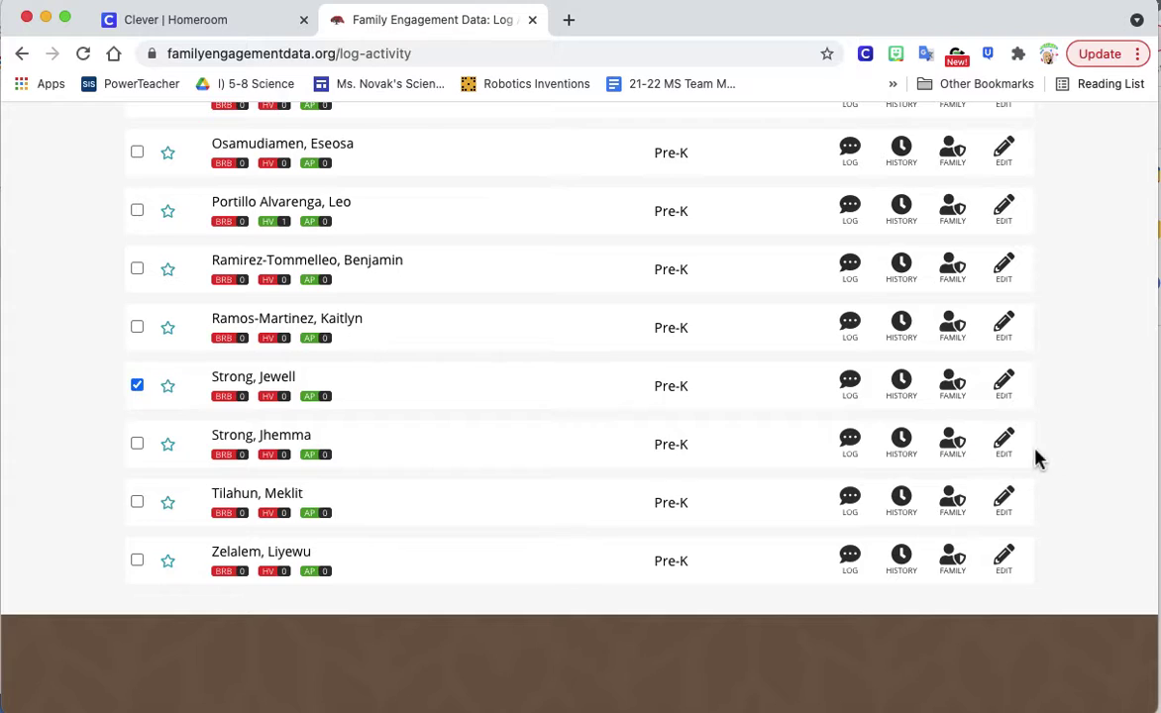
left_click(851, 390)
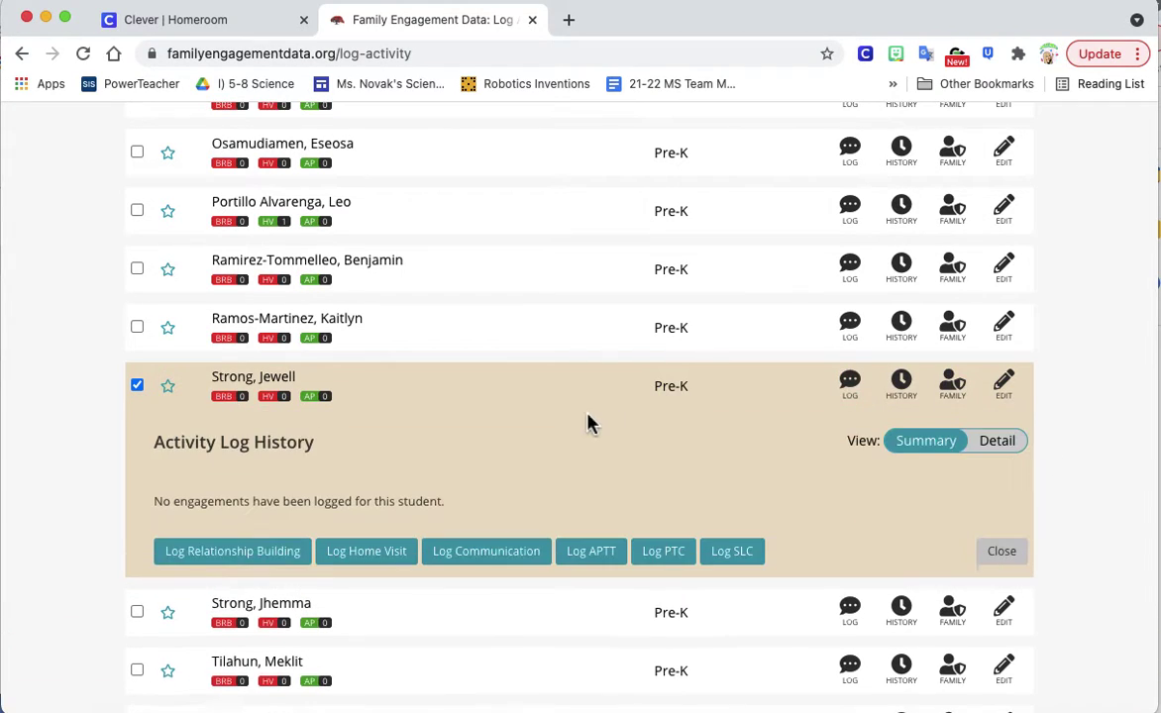
left_click(370, 563)
left_click(396, 358)
left_click(508, 338)
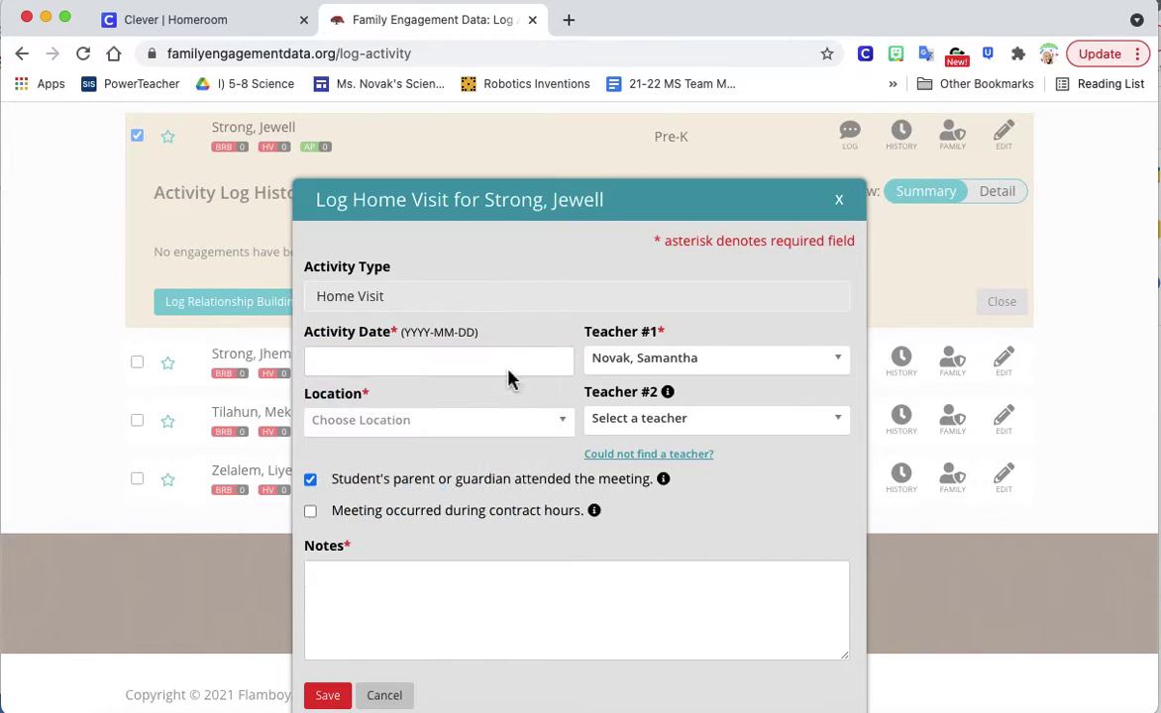
Set the home visit's activity date to 2021-09-10, Teacher #2 to the first listed colleague and the location to Community
left_click(482, 359)
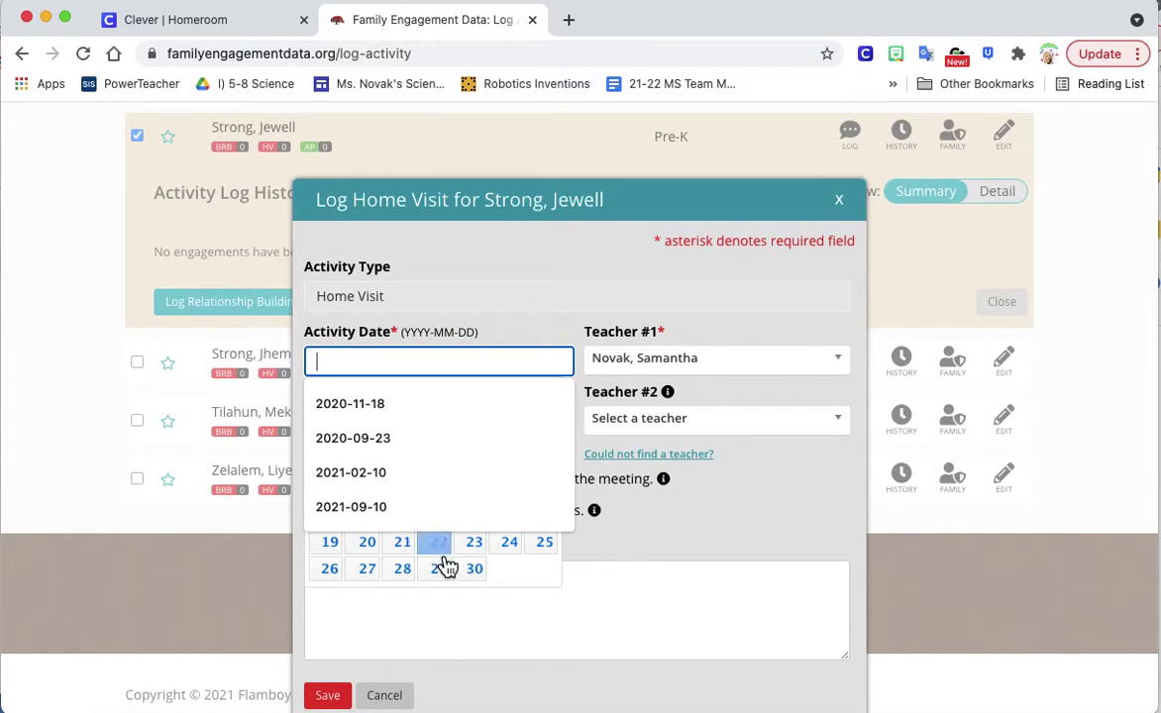
left_click(541, 572)
left_click(506, 487)
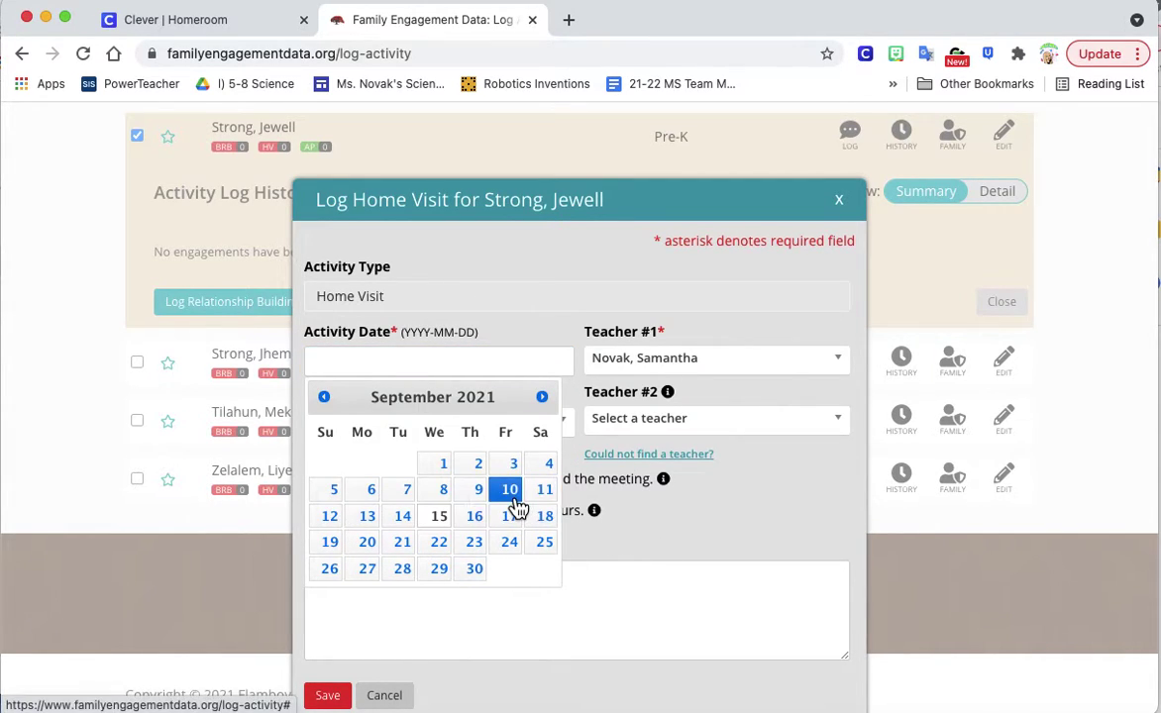
left_click(652, 421)
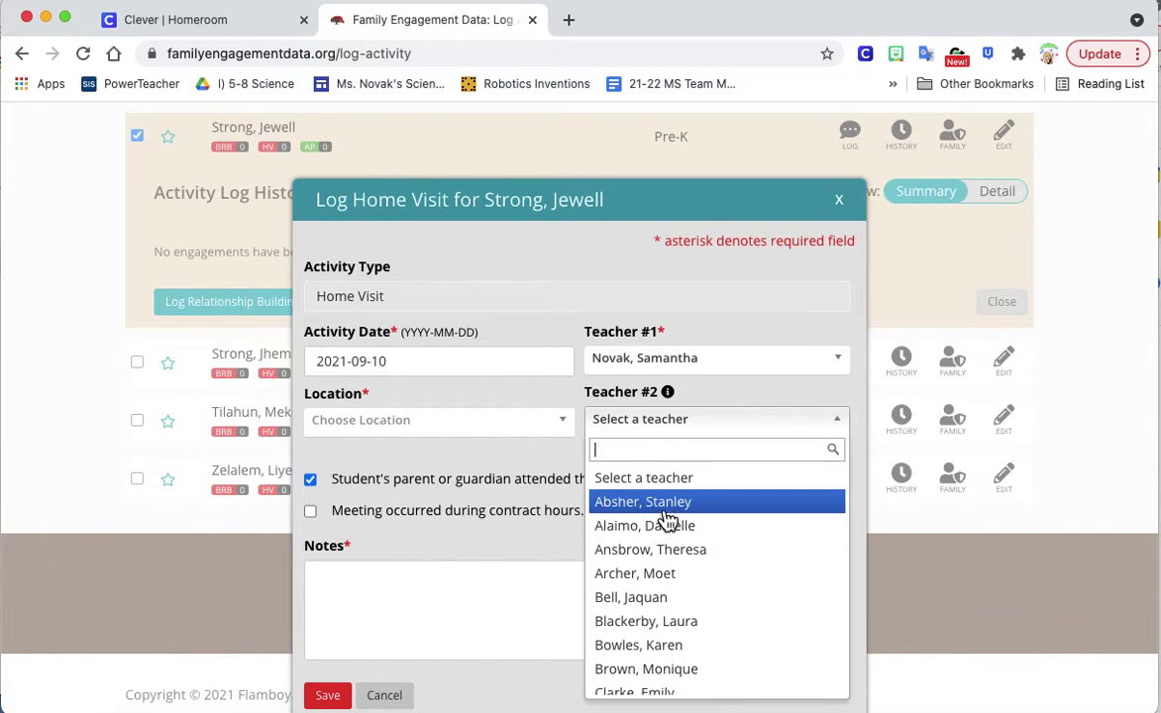
left_click(664, 505)
left_click(418, 420)
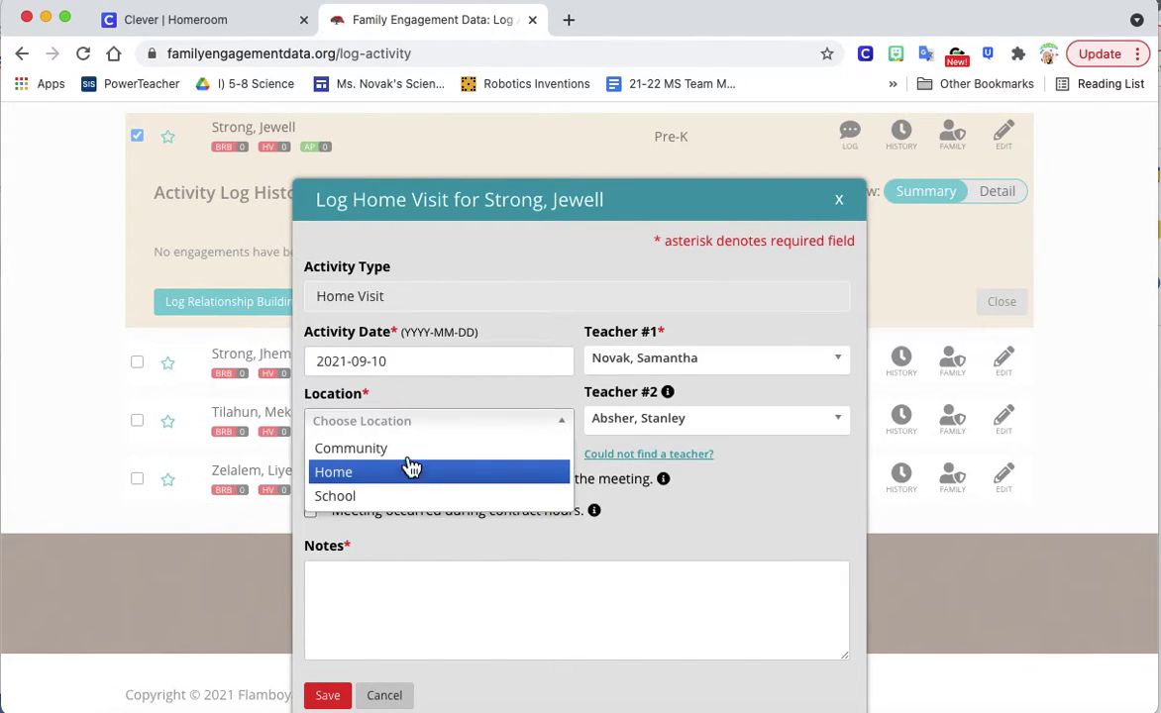
left_click(406, 448)
Enter the notes on the year's hopes and dreams, high school, basketball and writing for the Pre-K student, and save the home visit
left_click(404, 635)
type("Talked to Ms. Strong about hopes/dreams for the year. Radley wants to attend high school and play basketball. Rhiley is working on his writing.")
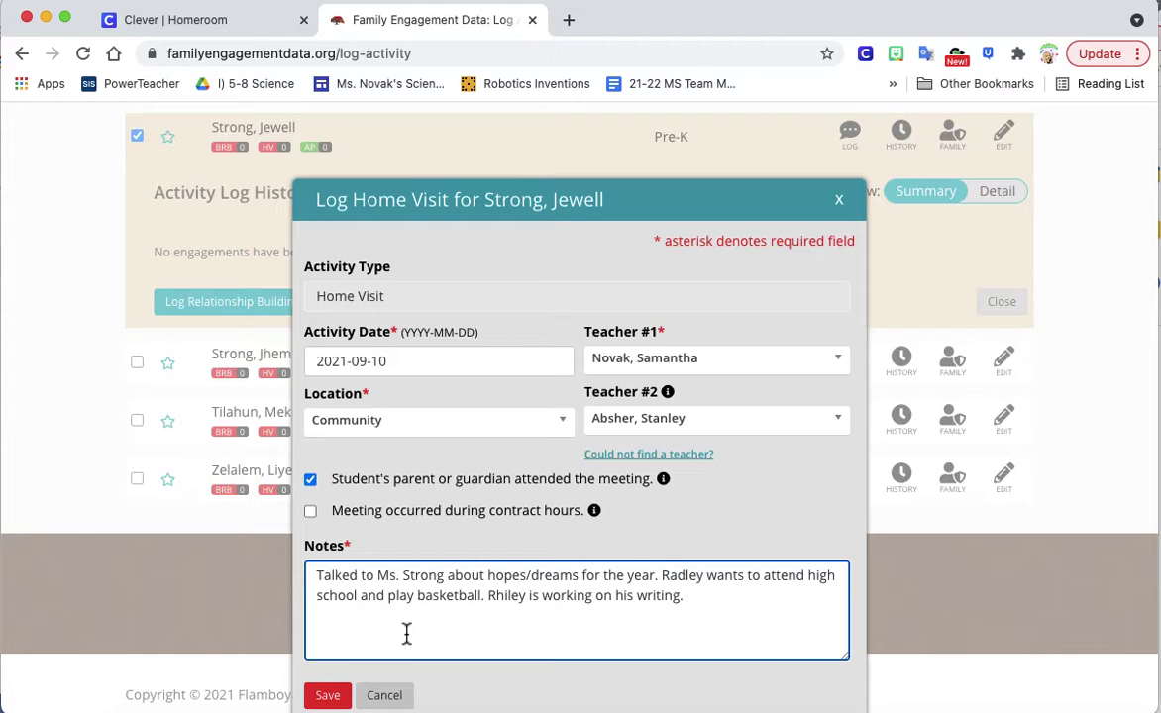
left_click(328, 697)
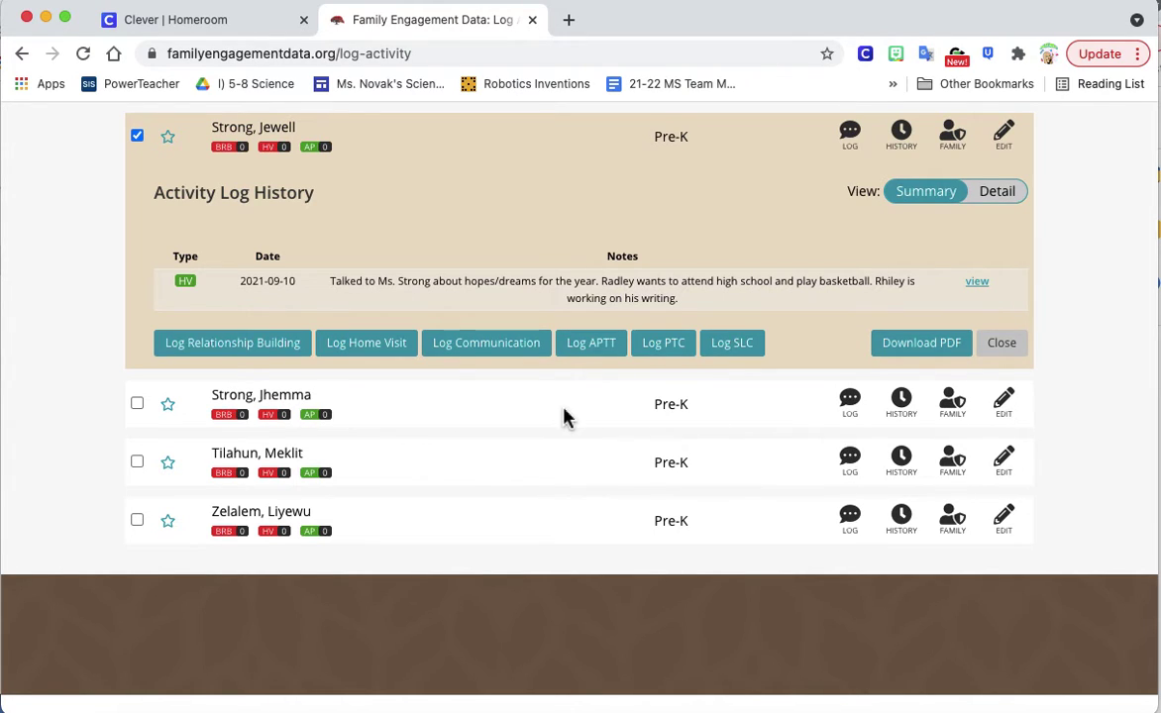
scroll(565, 415, "up", 1)
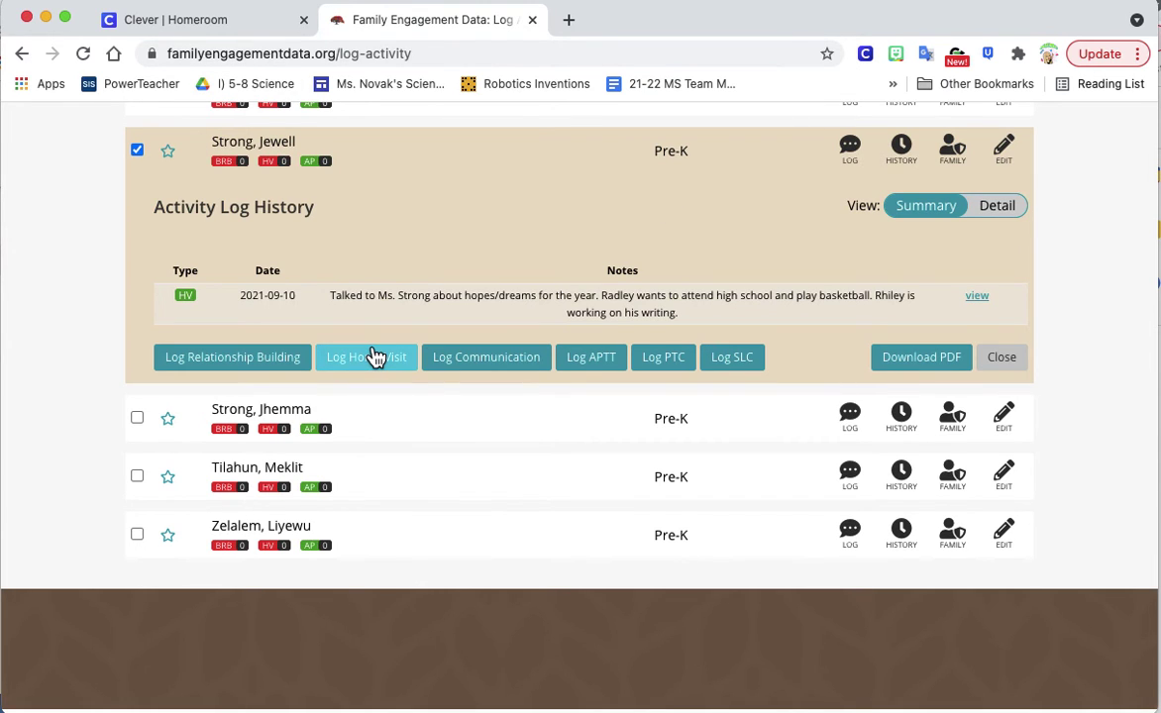
scroll(588, 368, "up", 15)
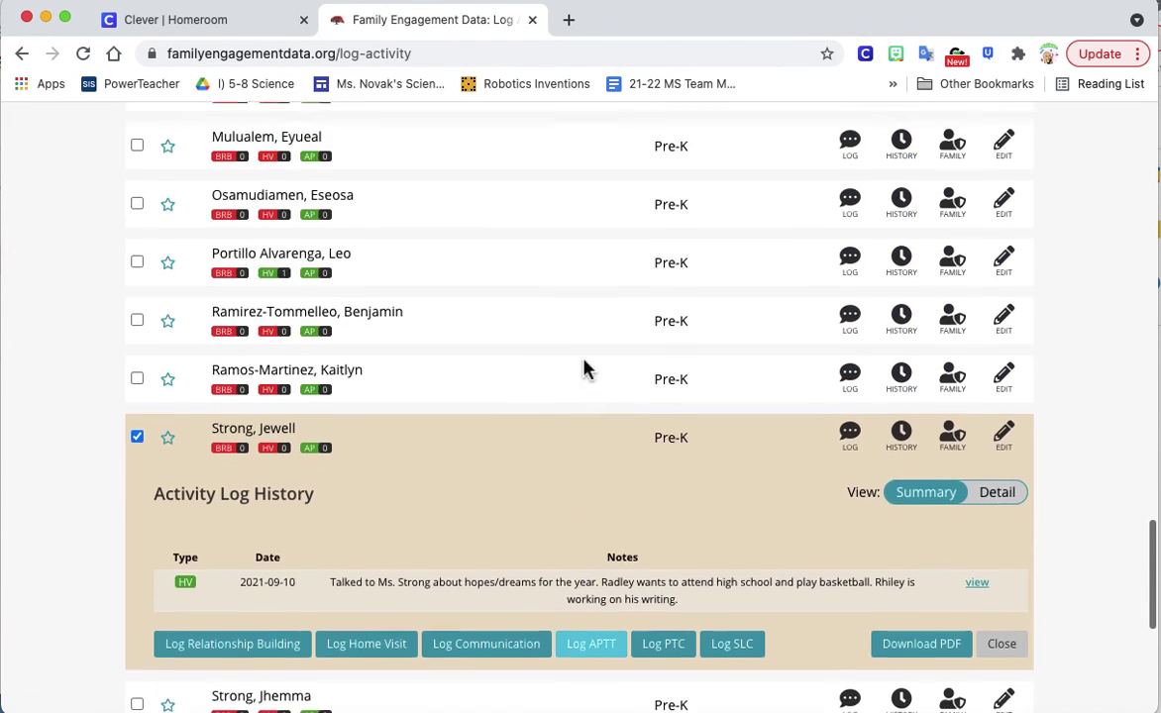